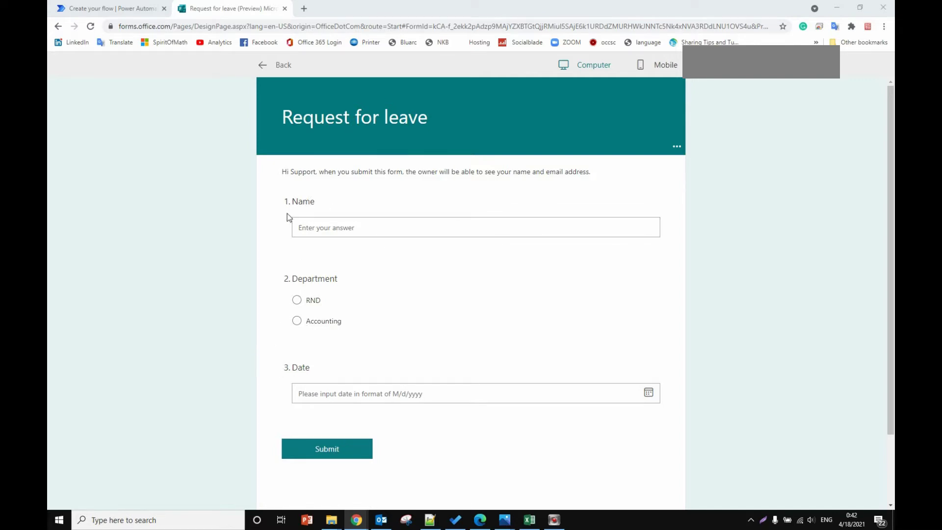
pyautogui.click(311, 228)
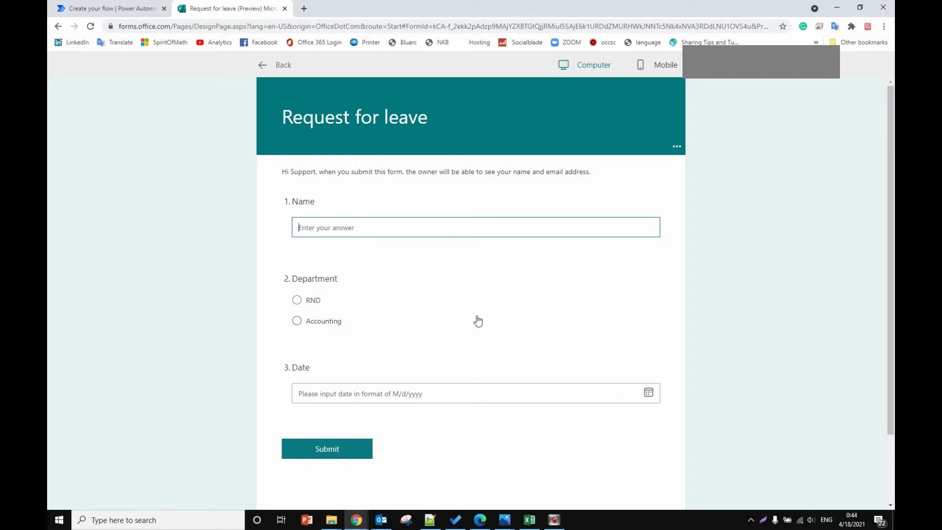
# Step: Switch to Power Automate and create an automated cloud flow named test with the Microsoft Forms trigger "When a new response is submitted"
pyautogui.click(80, 9)
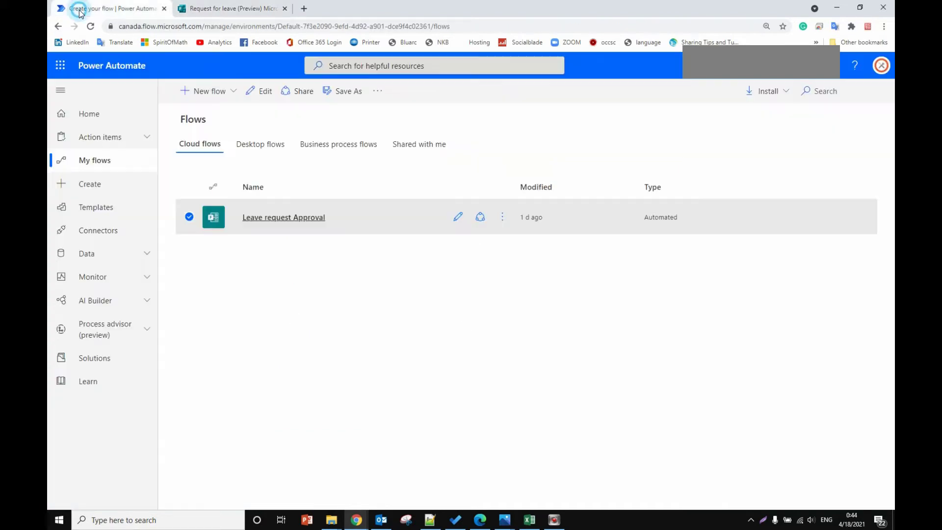
pyautogui.click(226, 94)
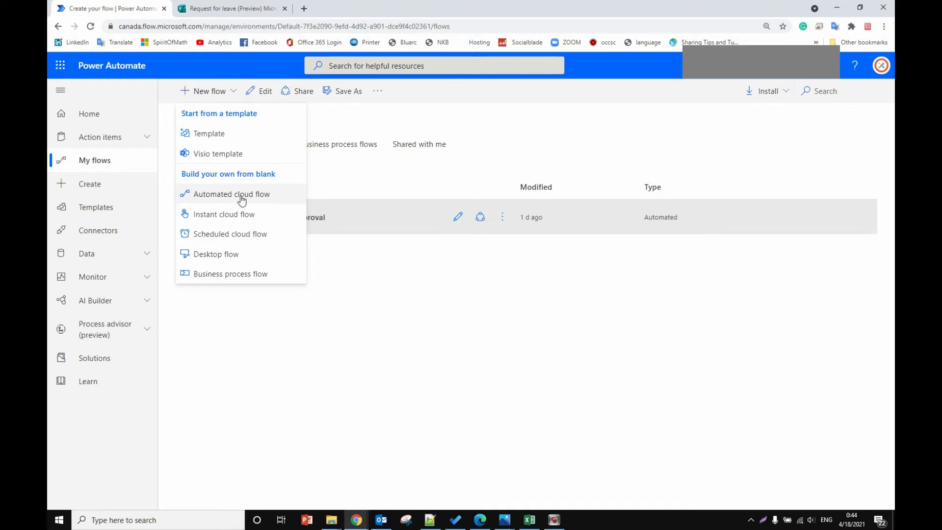
pyautogui.click(241, 196)
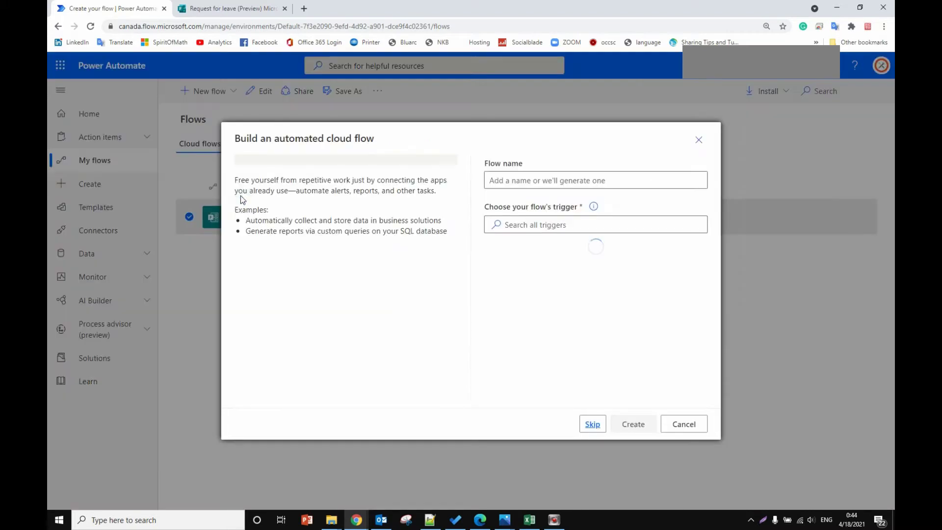
pyautogui.click(534, 182)
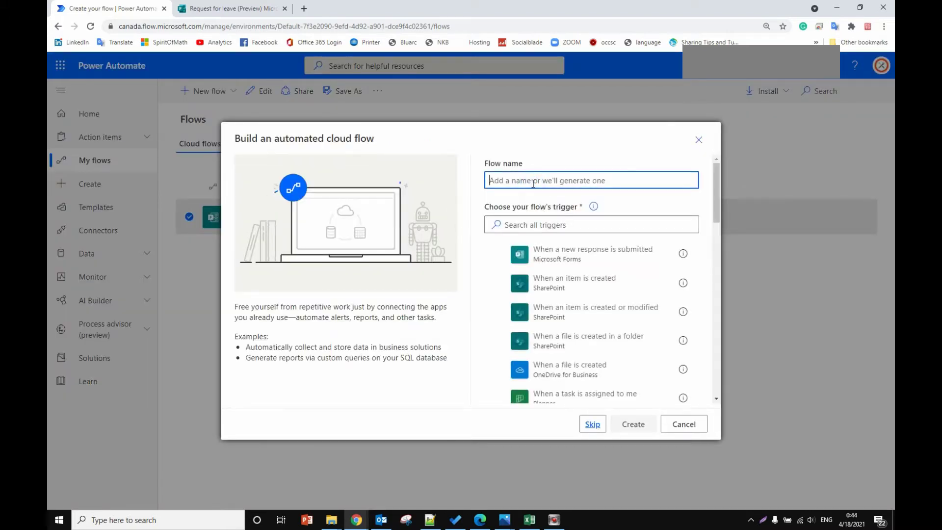
pyautogui.write('test')
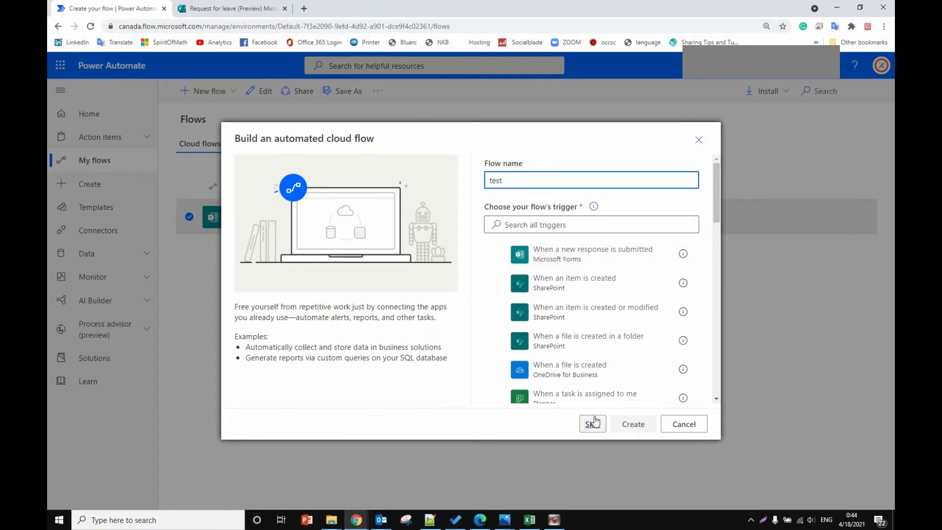
pyautogui.click(579, 251)
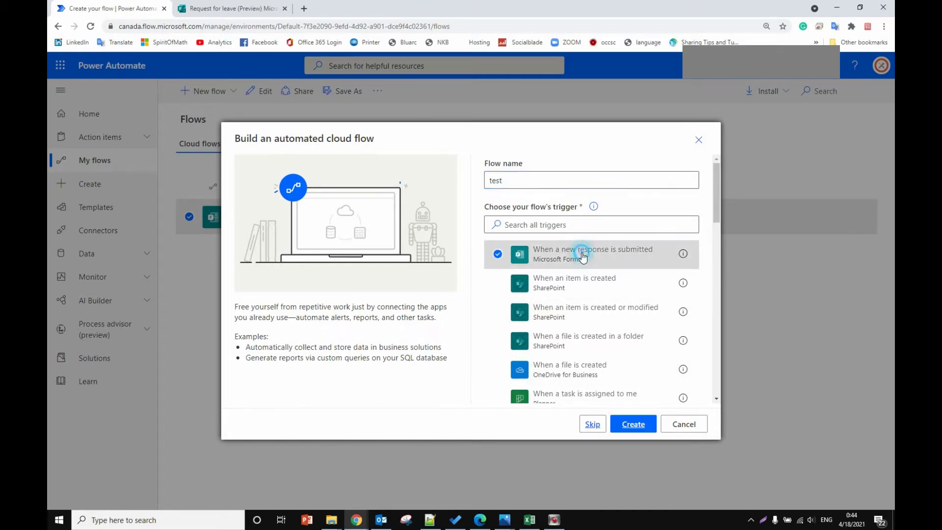
pyautogui.click(633, 428)
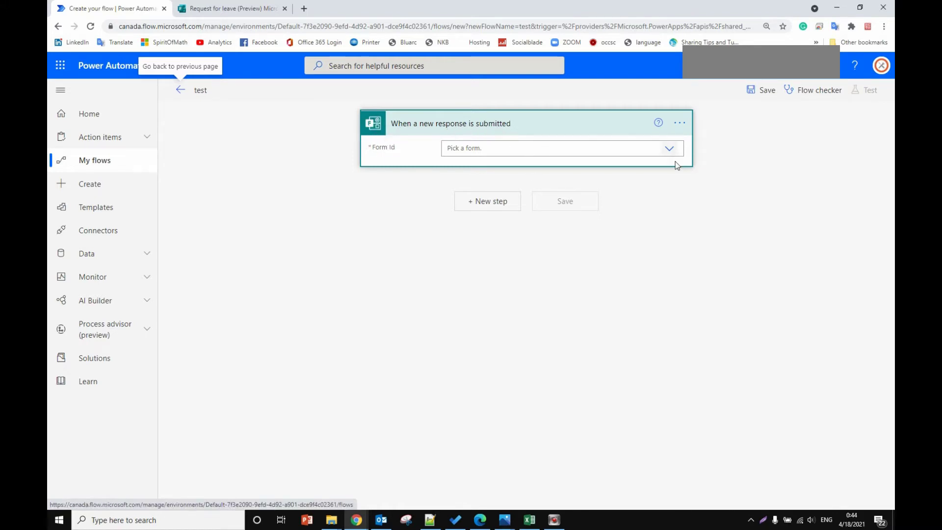
# Step: Set the trigger's form to "Request for leave" and add the Microsoft Forms action "Get response details" after it
pyautogui.click(670, 149)
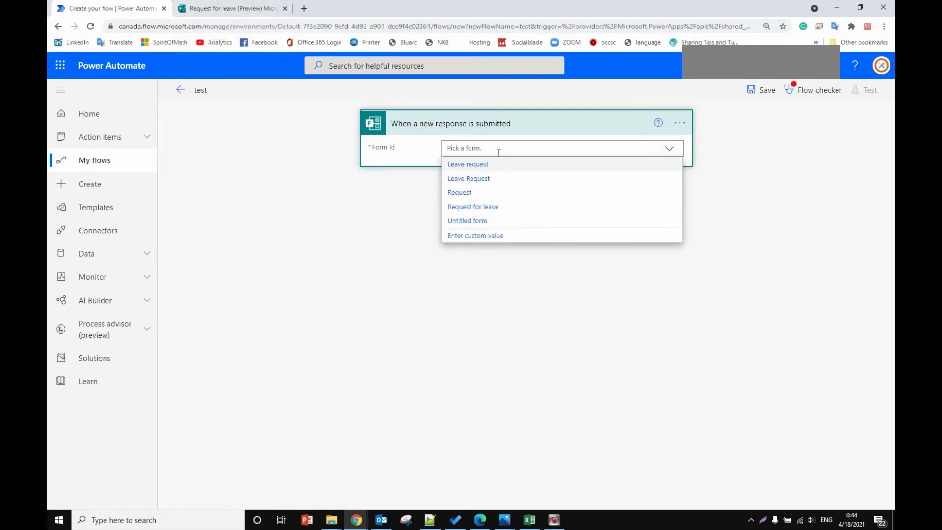
pyautogui.click(477, 207)
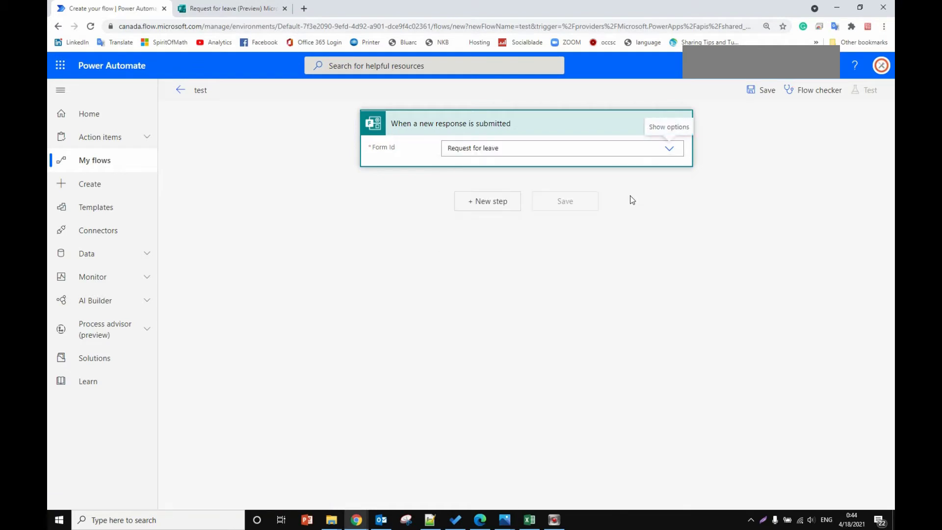
pyautogui.click(489, 206)
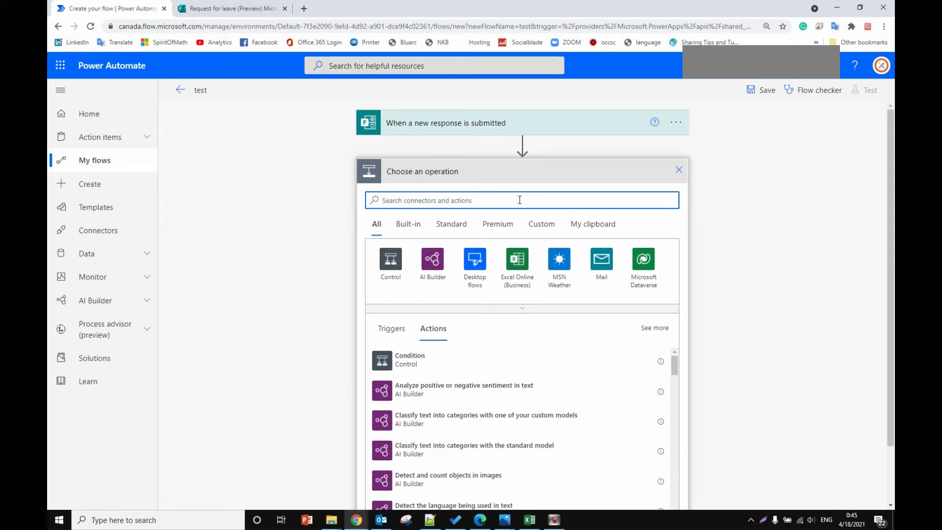
pyautogui.click(469, 200)
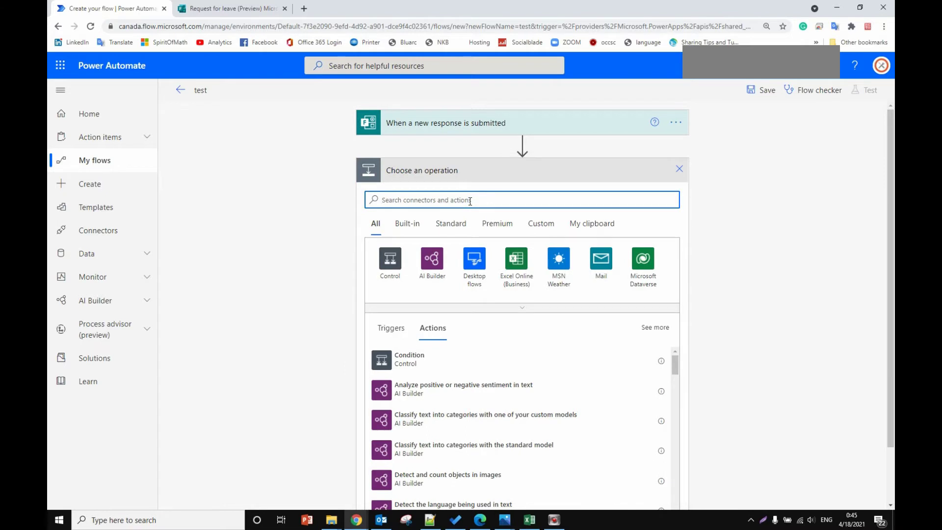
pyautogui.write('form')
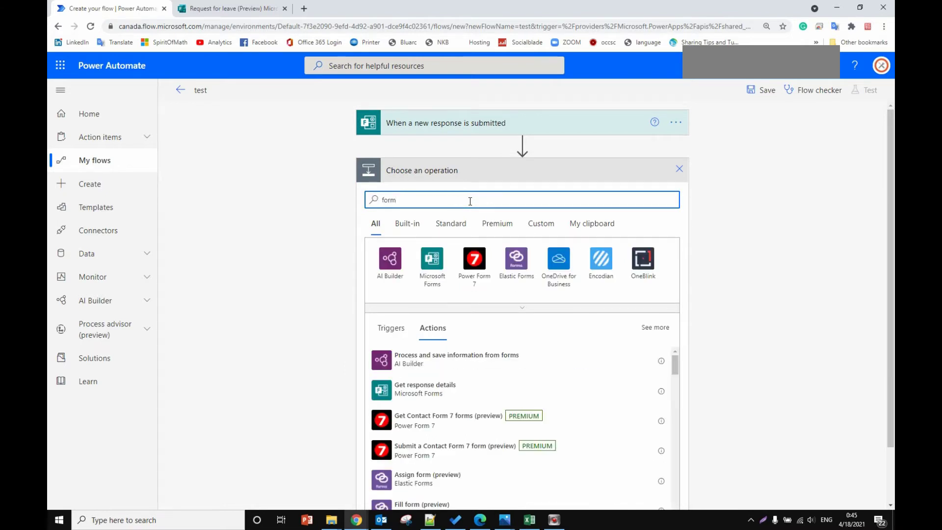
pyautogui.click(432, 260)
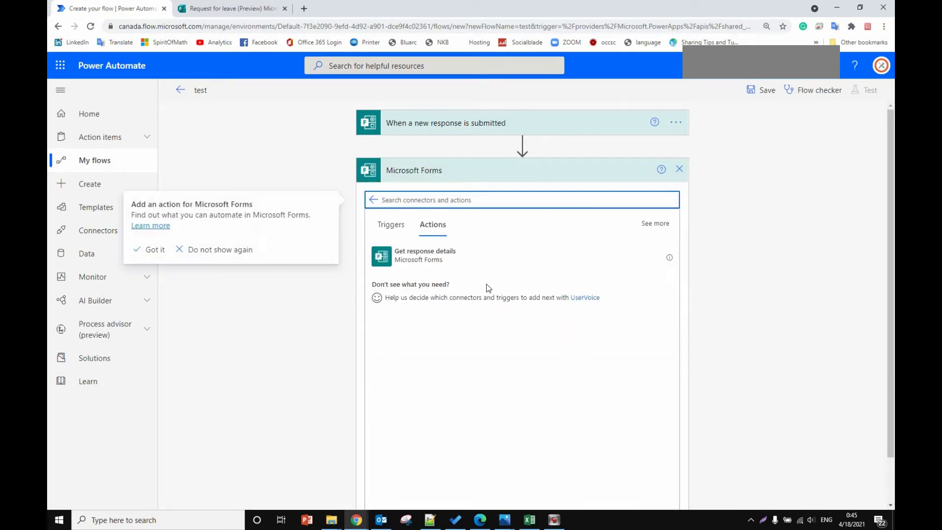
pyautogui.click(444, 260)
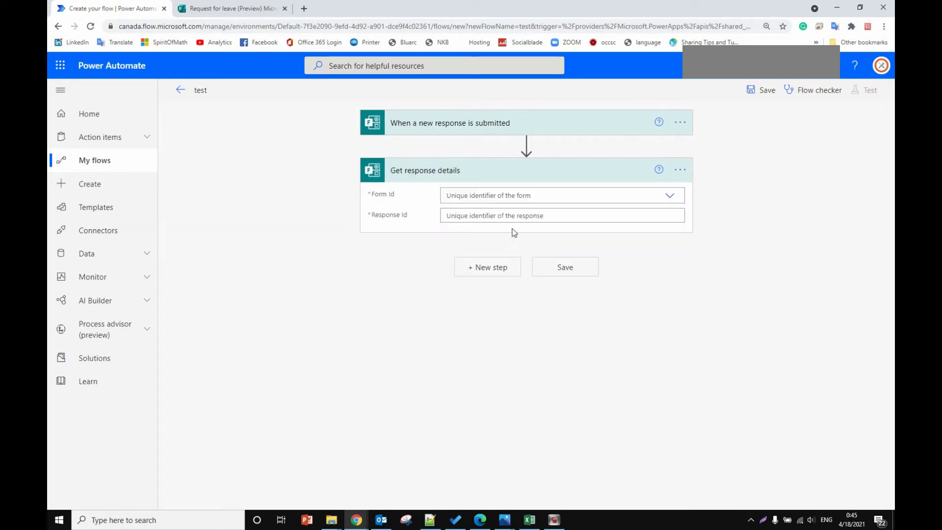
# Step: Configure "Get response details" with the form "Request for leave" and the trigger's dynamic Response Id as its response identifier
pyautogui.click(231, 10)
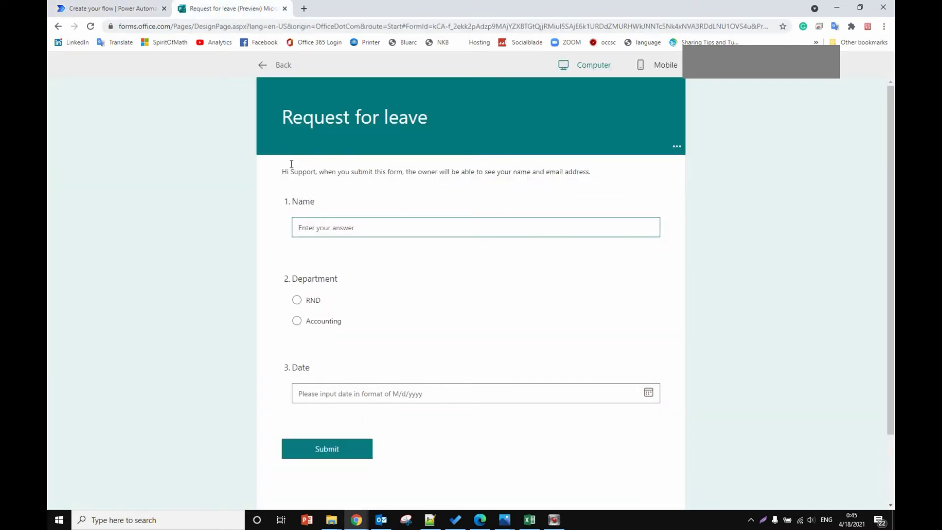
pyautogui.click(108, 8)
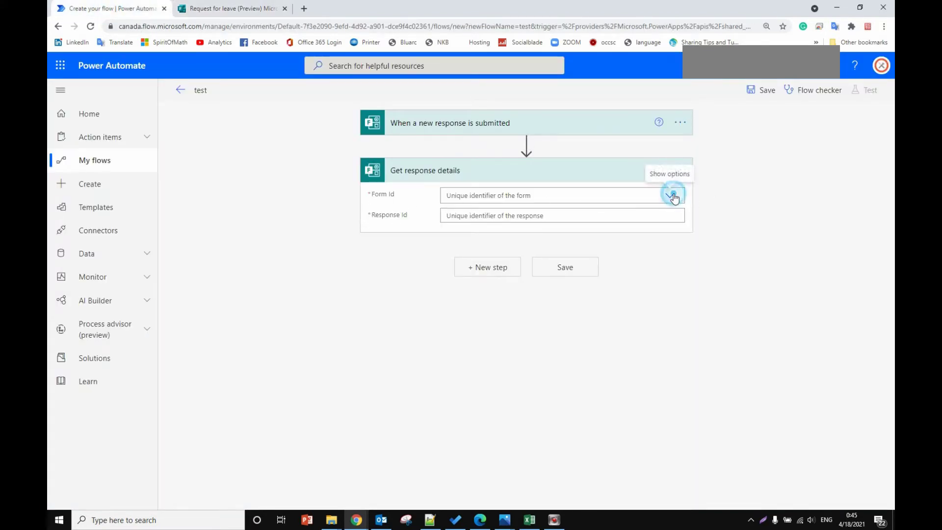
pyautogui.click(669, 195)
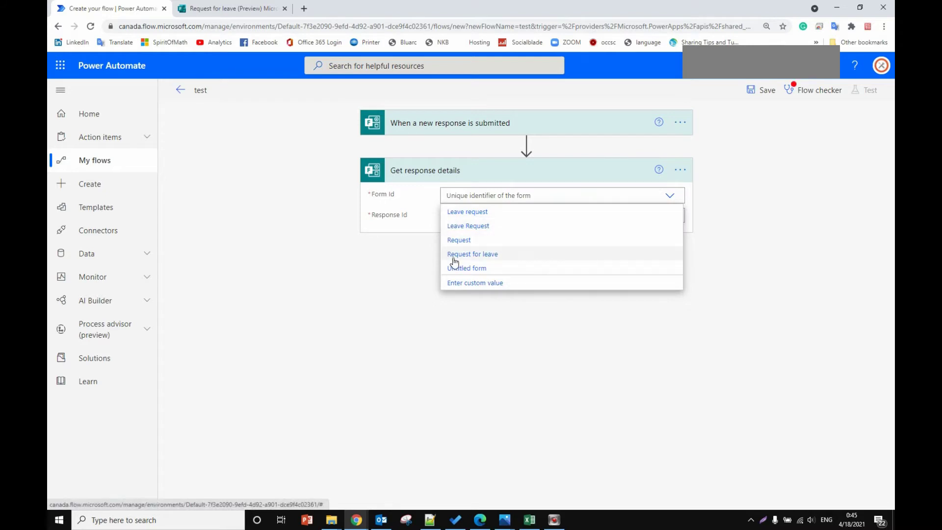
pyautogui.click(491, 256)
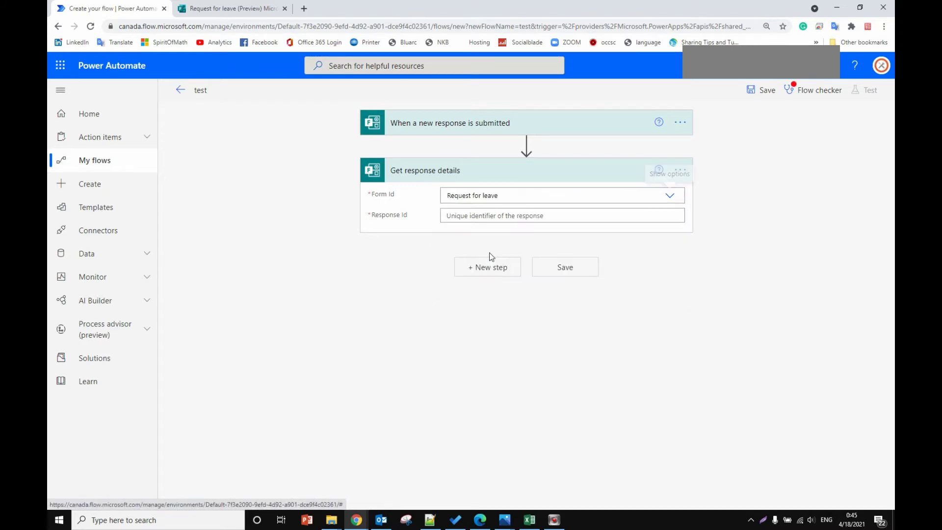
pyautogui.click(479, 131)
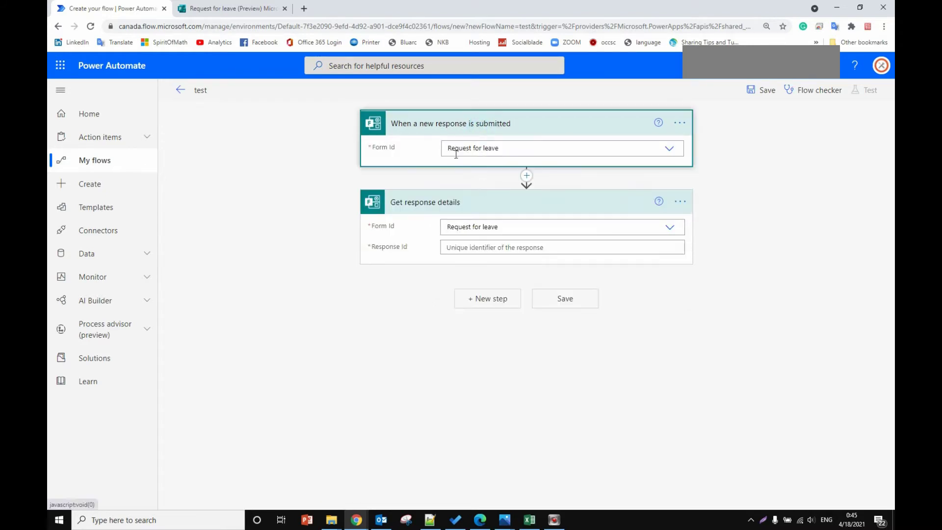
pyautogui.click(465, 248)
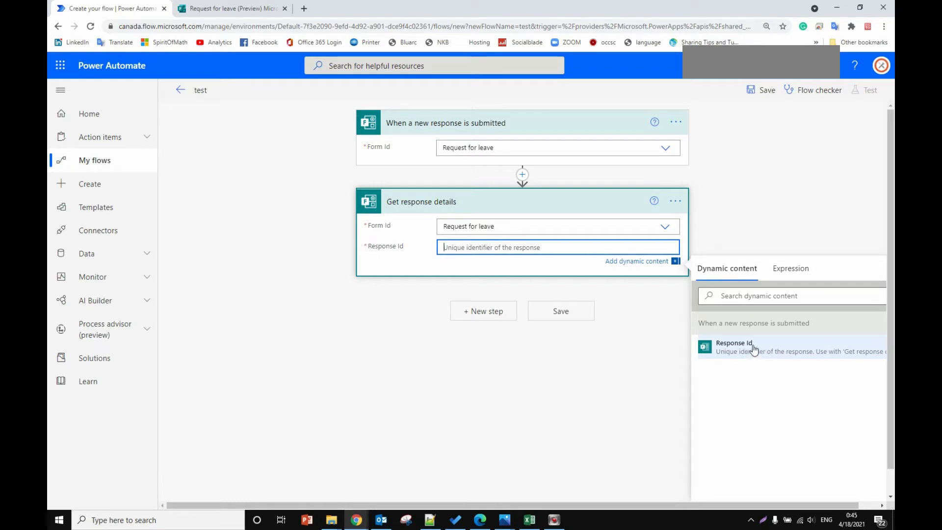
pyautogui.click(760, 352)
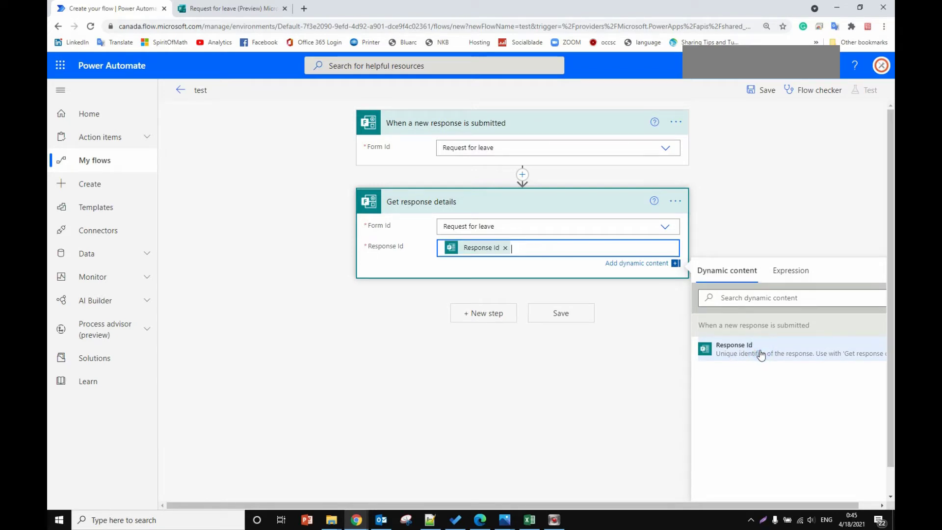
pyautogui.click(638, 340)
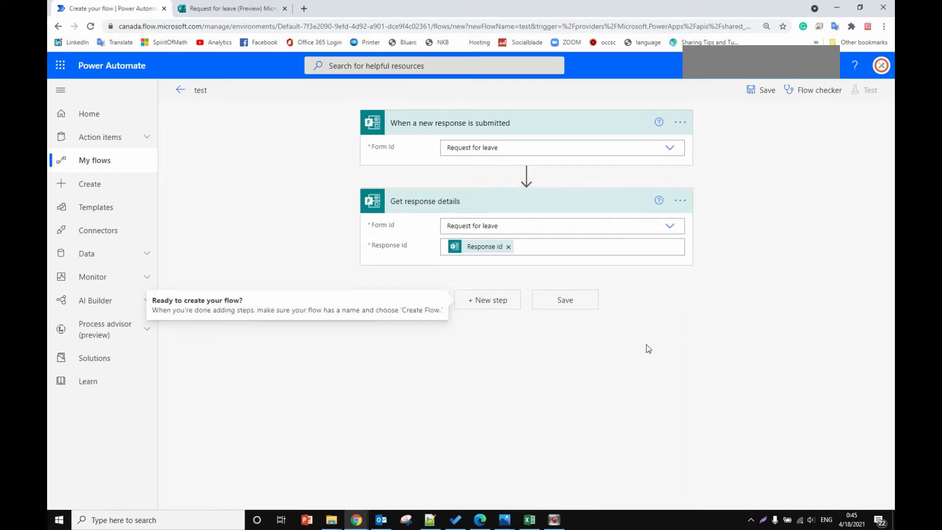
# Step: Add a Switch control after "Get response details" and make it evaluate the dynamic Department answer
pyautogui.click(482, 301)
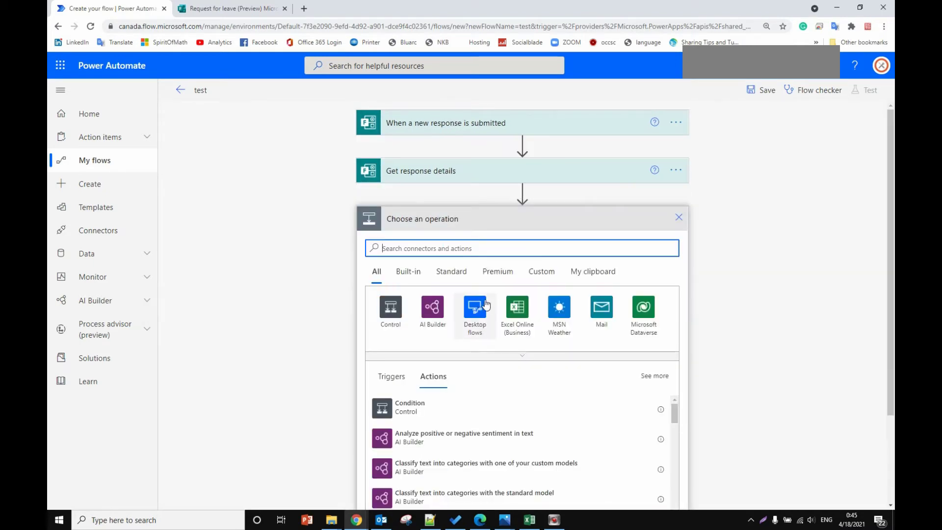
pyautogui.click(473, 247)
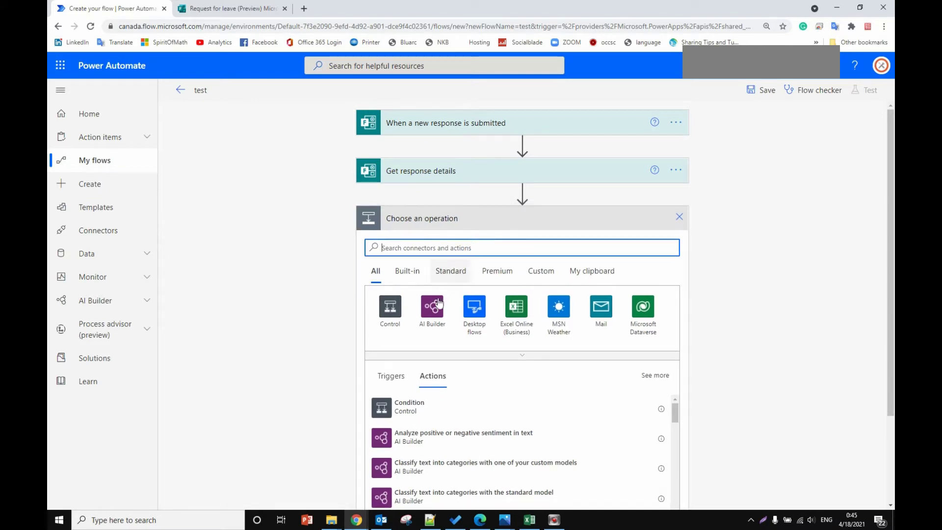
pyautogui.click(390, 306)
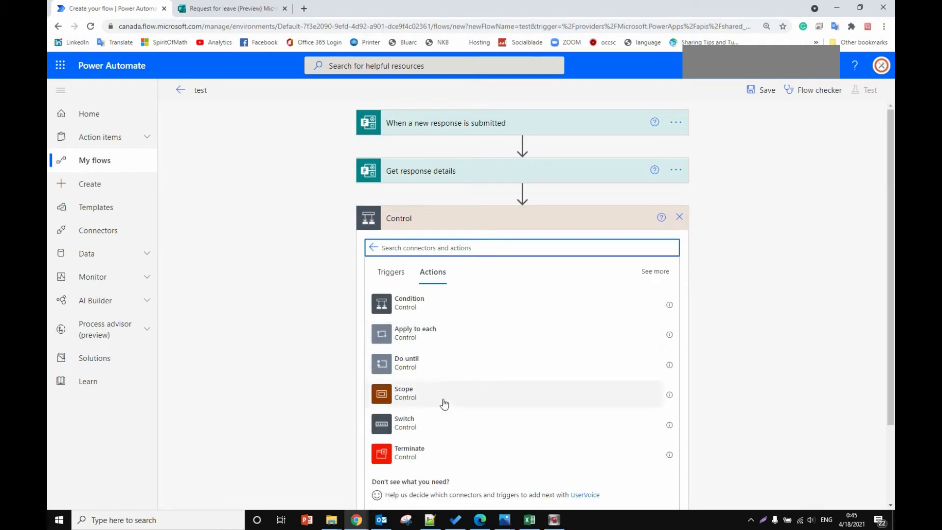
pyautogui.click(412, 426)
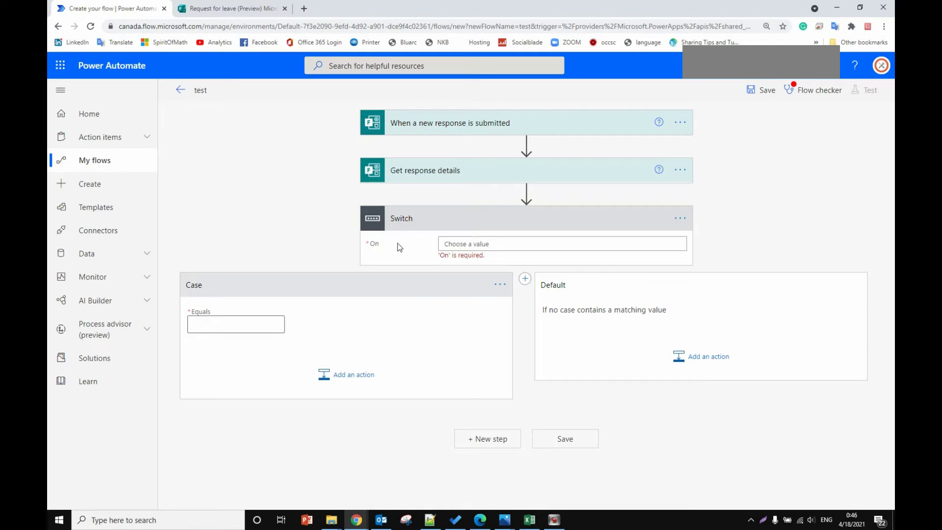
pyautogui.click(480, 244)
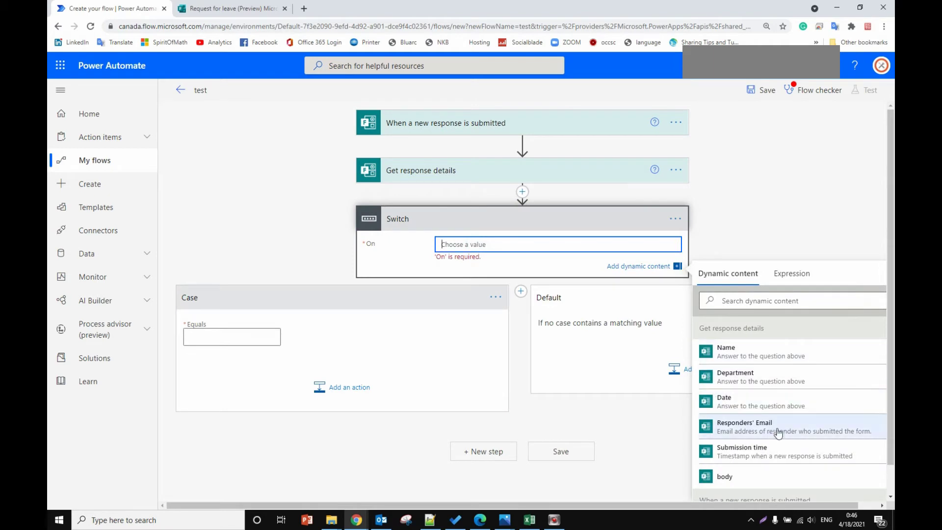
pyautogui.scroll(-1, 772, 400)
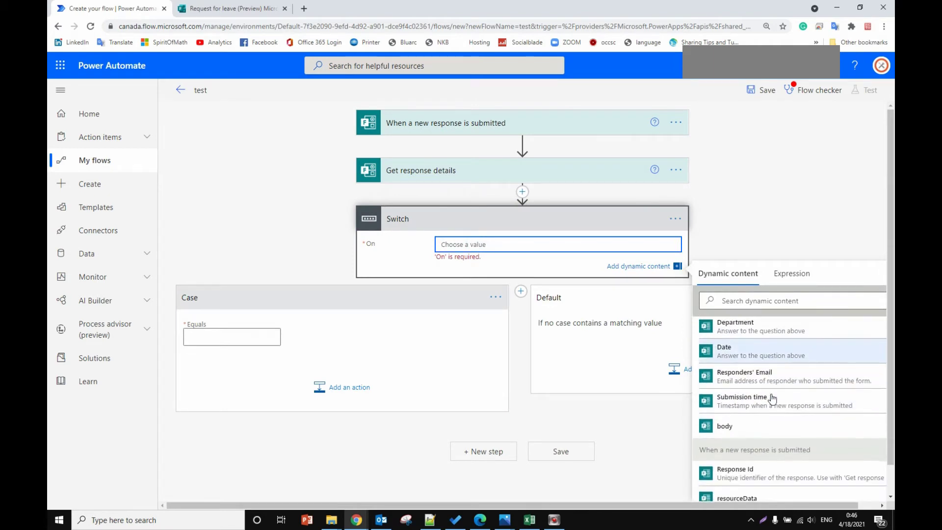
pyautogui.scroll(1, 772, 400)
pyautogui.click(751, 378)
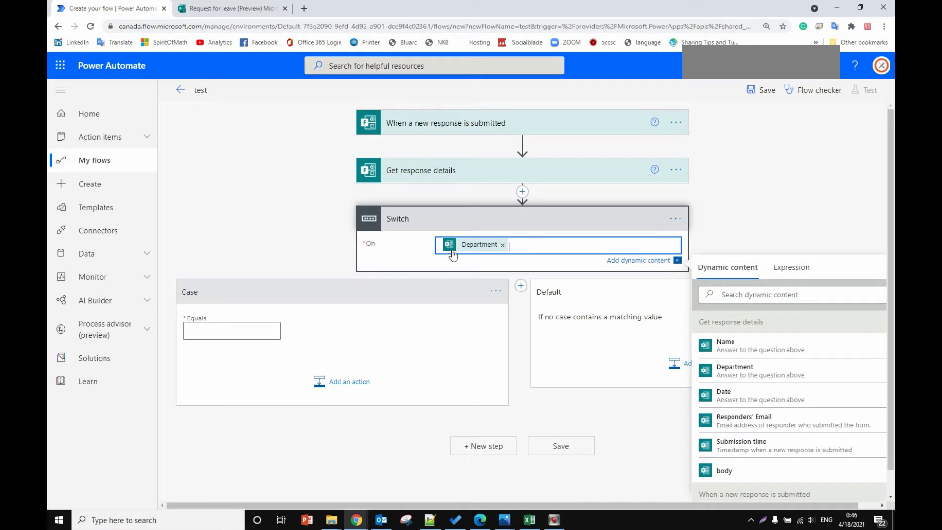
# Step: Check the department options in the leave request form and set the first Switch case to equal RND
pyautogui.click(237, 9)
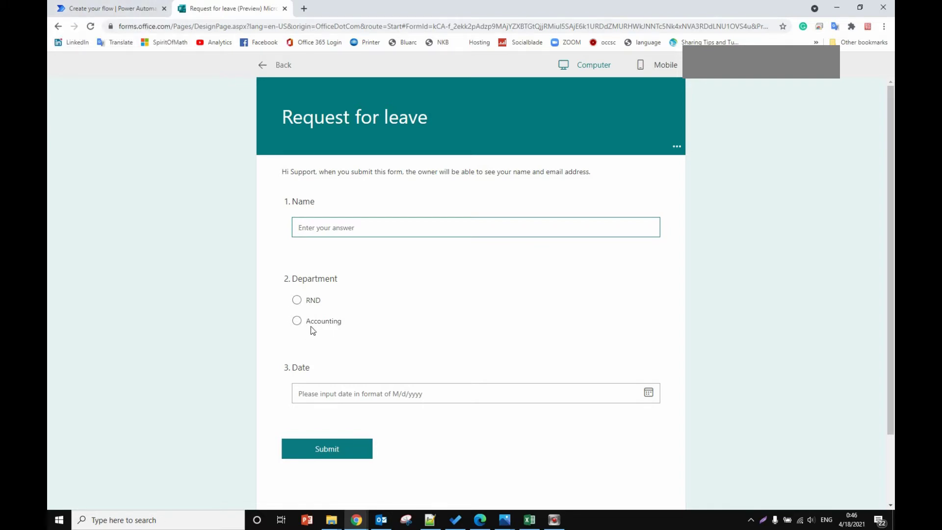
pyautogui.click(129, 10)
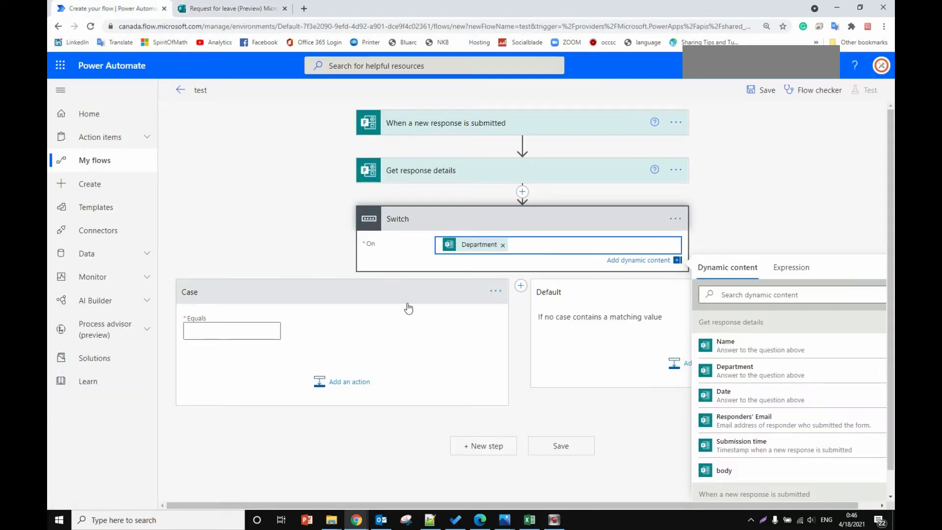
pyautogui.click(236, 330)
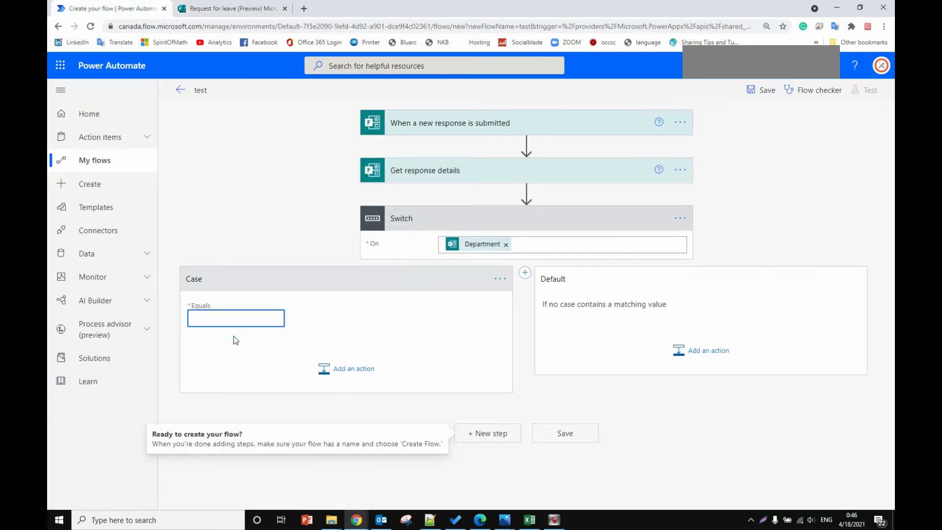
pyautogui.write('RND')
# Step: Add a second case to the Switch and set it to equal Accounting, matching the form's department option
pyautogui.click(525, 274)
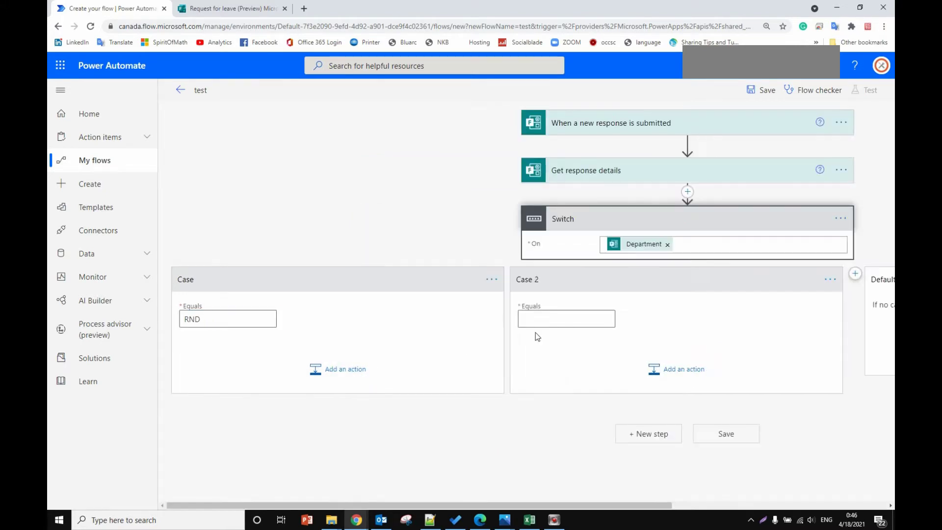
pyautogui.click(547, 318)
pyautogui.click(216, 9)
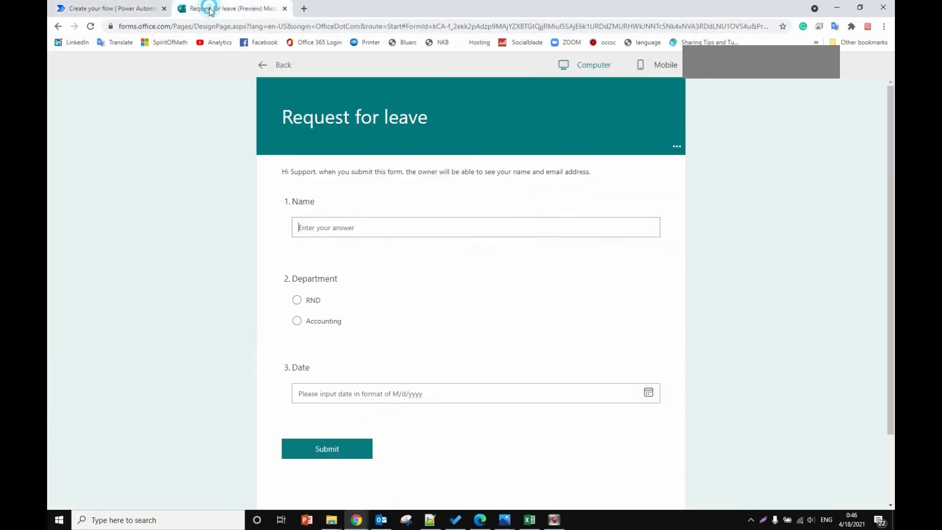
pyautogui.click(136, 8)
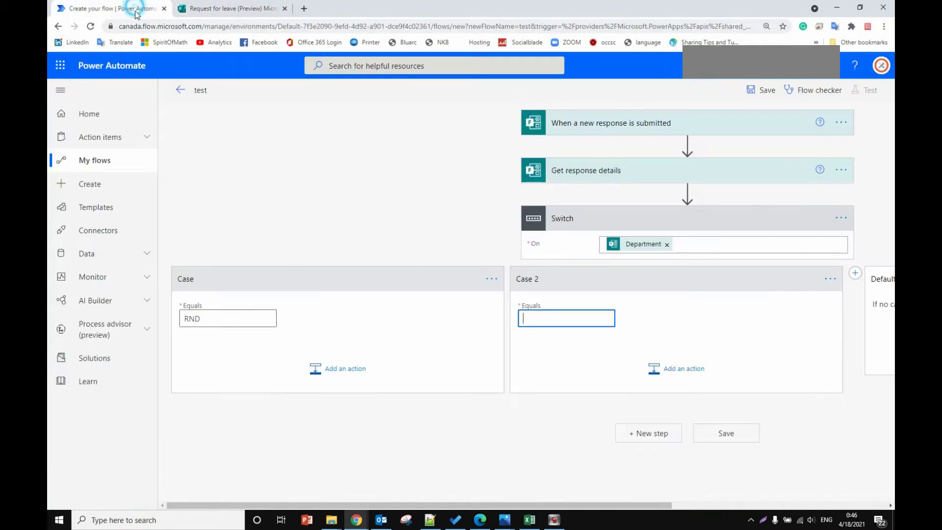
pyautogui.write('Ac')
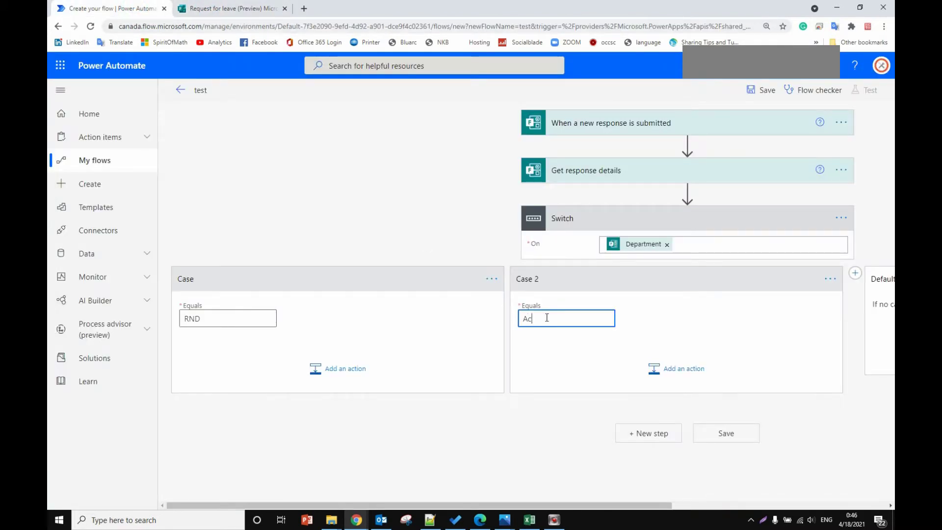
pyautogui.write('counting')
pyautogui.click(436, 427)
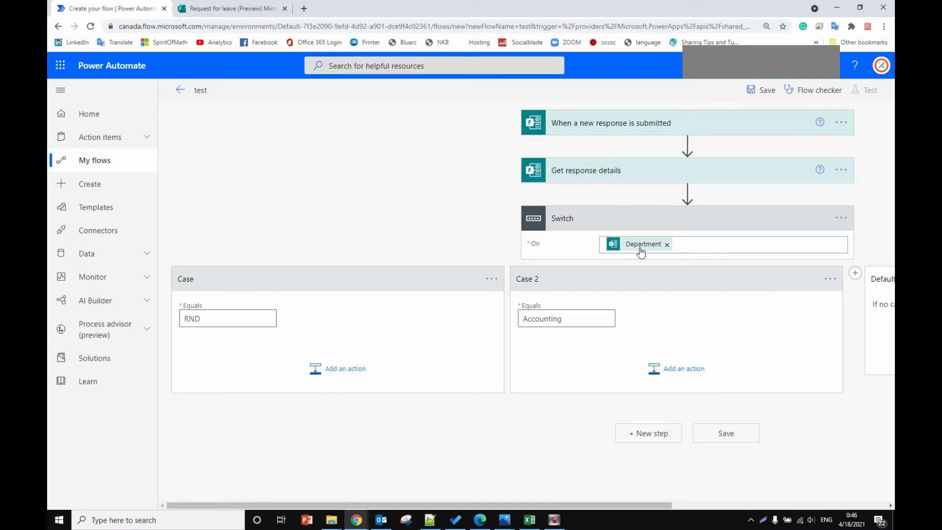
# Step: Add a "Start and wait for an approval" action to the RND case with approval type "Approve/Reject - First to respond"
pyautogui.click(330, 372)
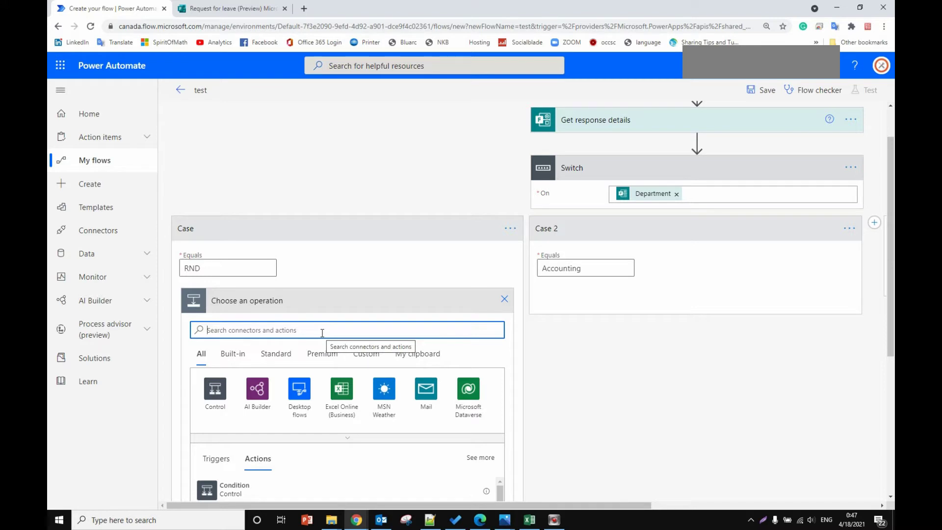
pyautogui.write('sta')
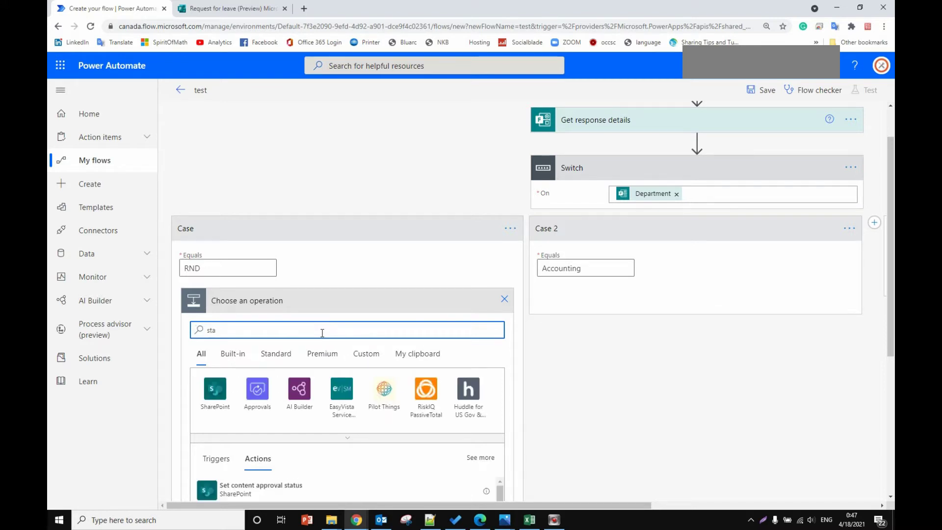
pyautogui.write('rt')
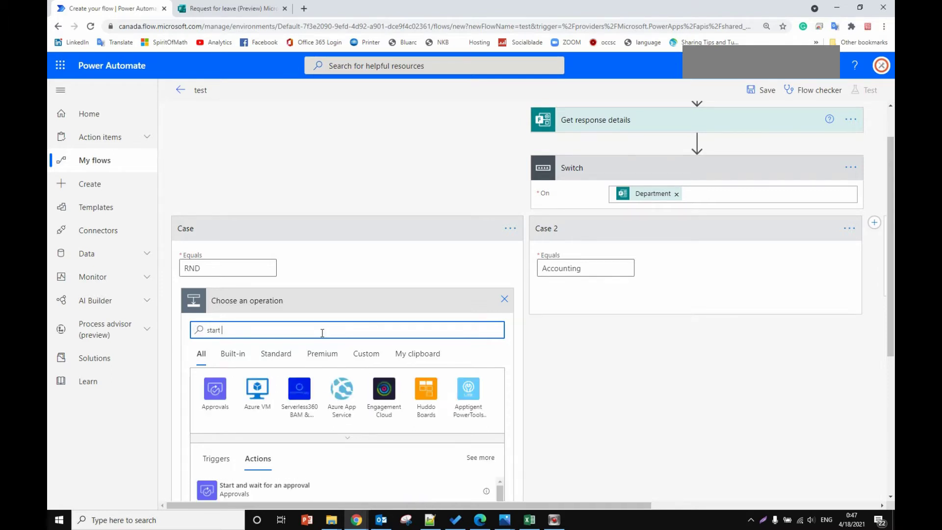
pyautogui.write(' a')
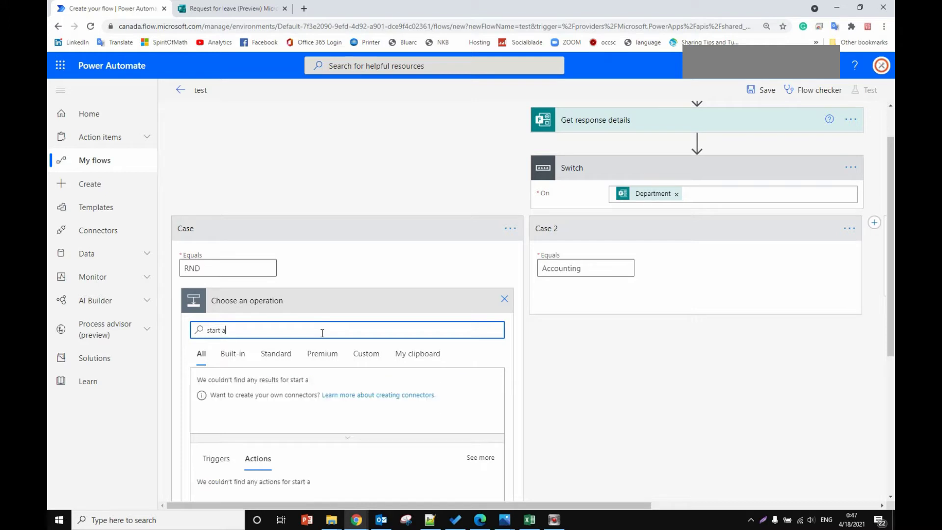
pyautogui.write('nd wait')
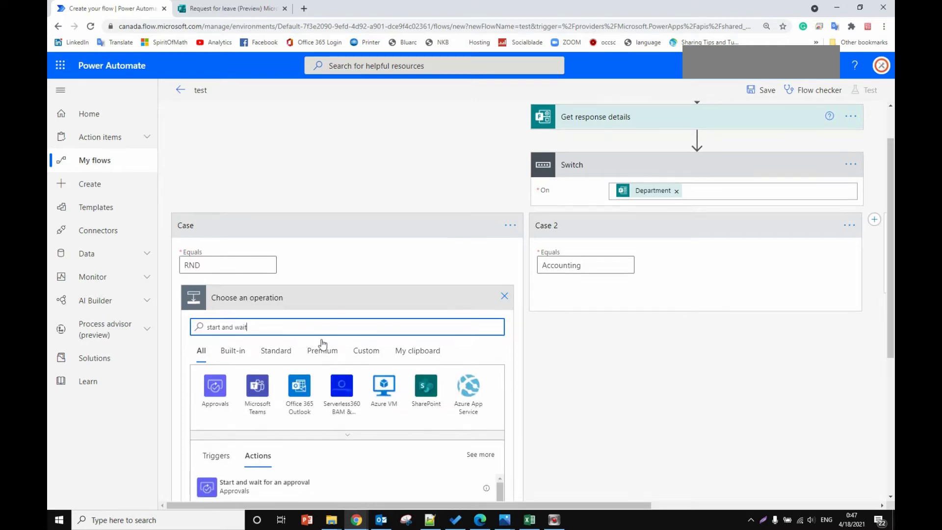
pyautogui.scroll(-2, 314, 373)
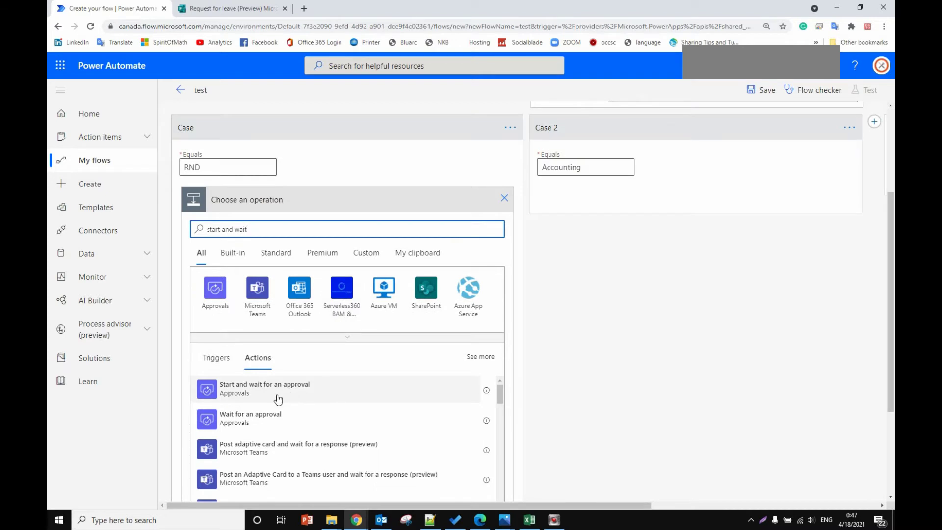
pyautogui.click(279, 398)
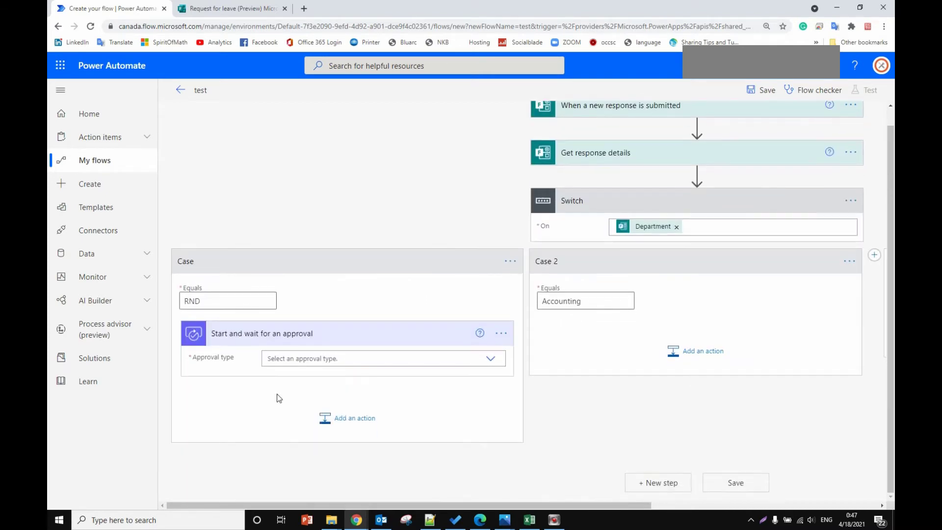
pyautogui.click(491, 359)
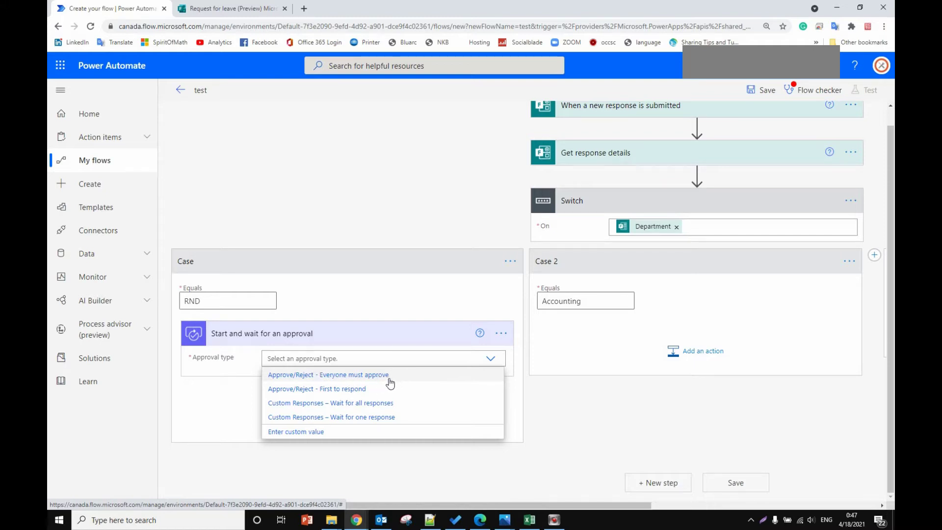
pyautogui.click(337, 388)
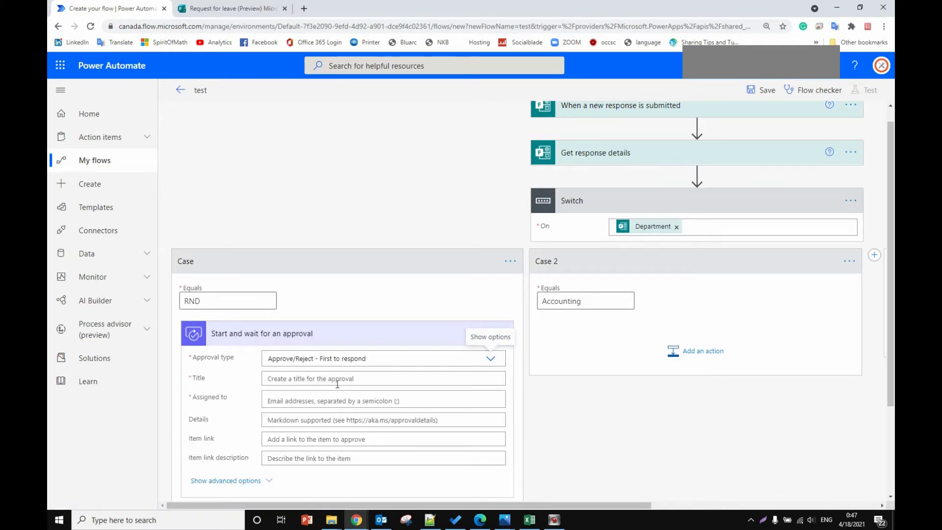
# Step: Title the approval with the dynamic Name answer followed by "request for leave" and assign it to the admin account
pyautogui.scroll(-2, 337, 384)
pyautogui.click(314, 277)
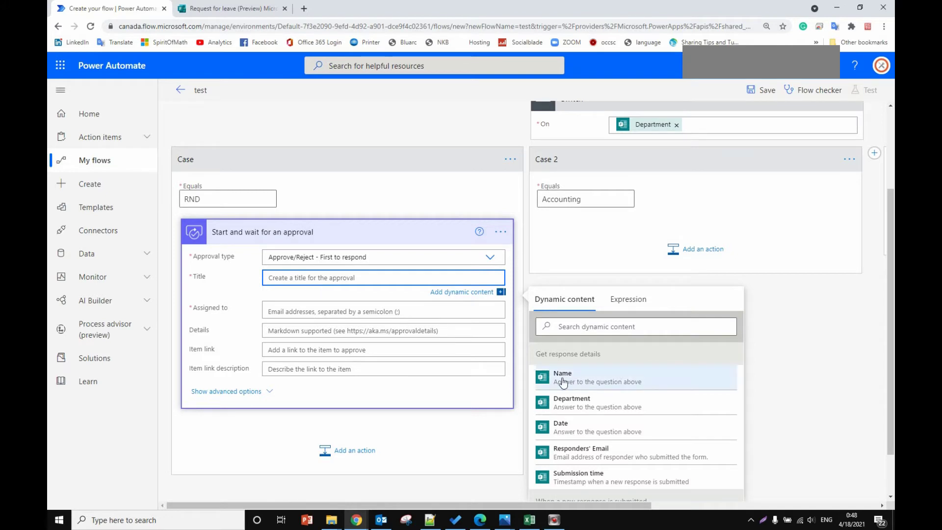
pyautogui.click(579, 378)
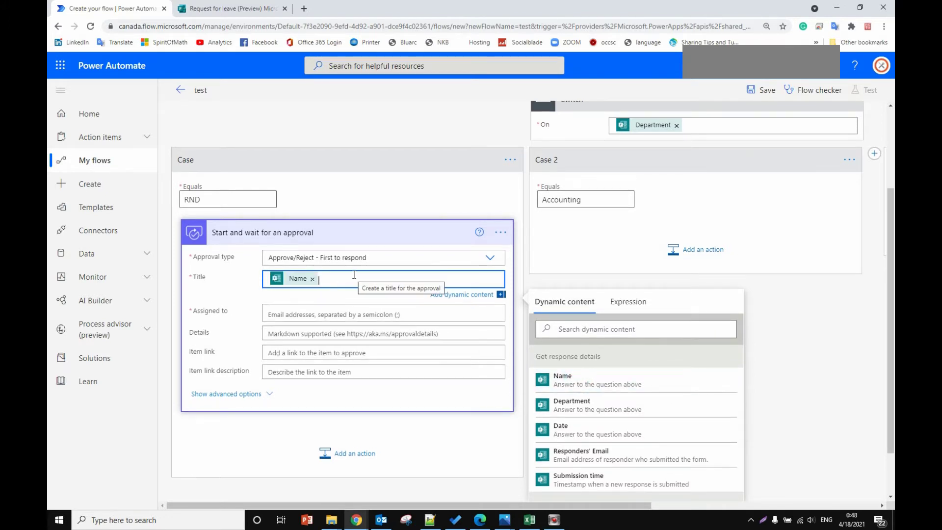
pyautogui.write('re')
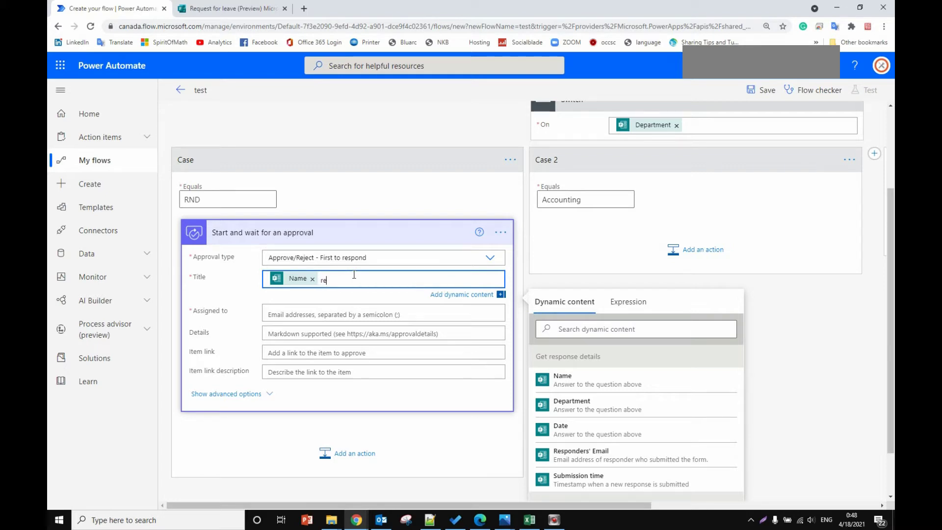
pyautogui.write('quest for leave')
pyautogui.click(315, 314)
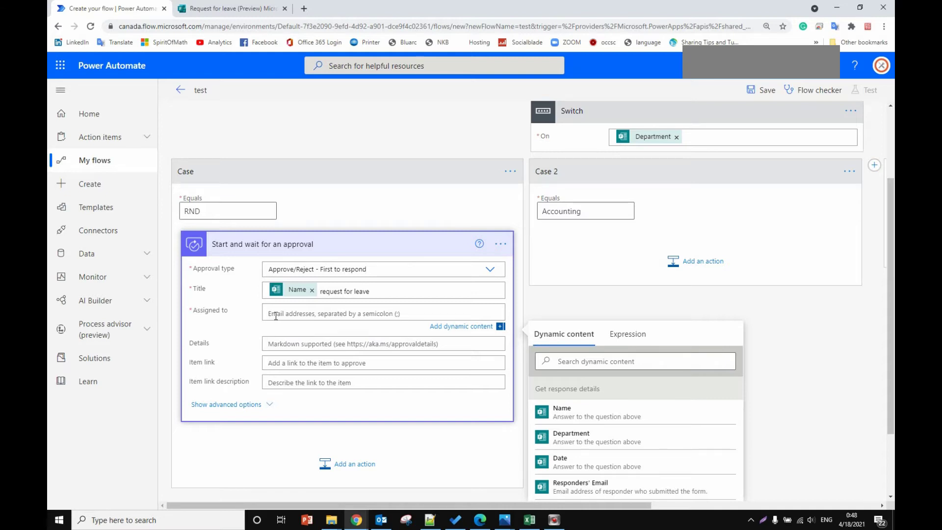
pyautogui.write('admin')
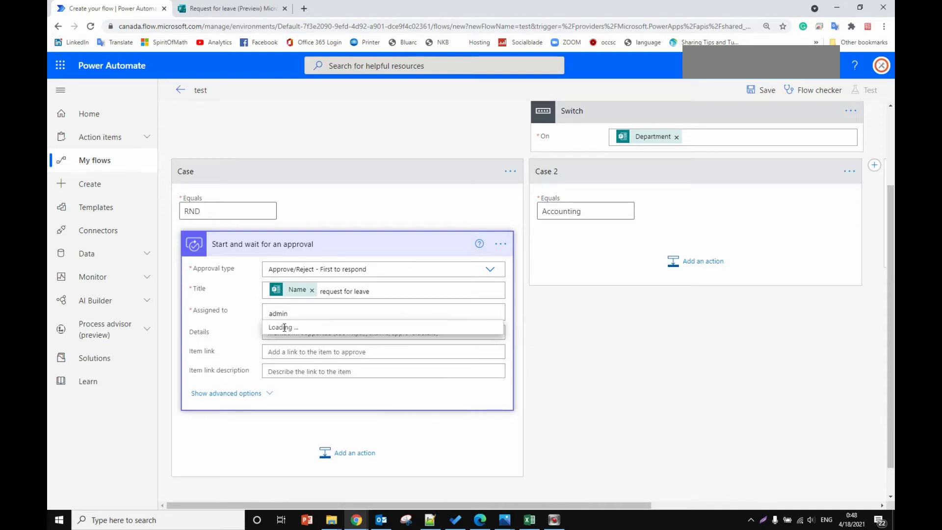
pyautogui.click(294, 328)
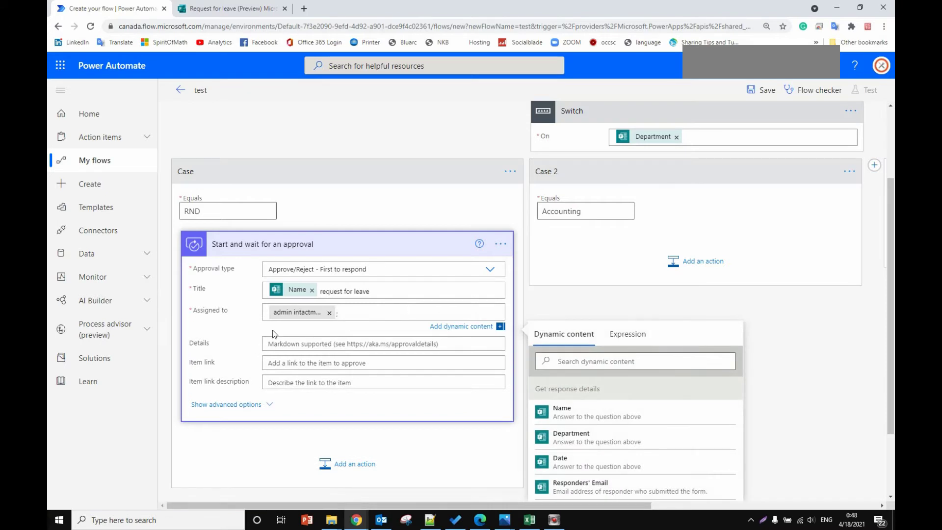
# Step: Start the approval's details with "Hello," and a second line reading "Here is the leave request details:"
pyautogui.scroll(-1, 340, 331)
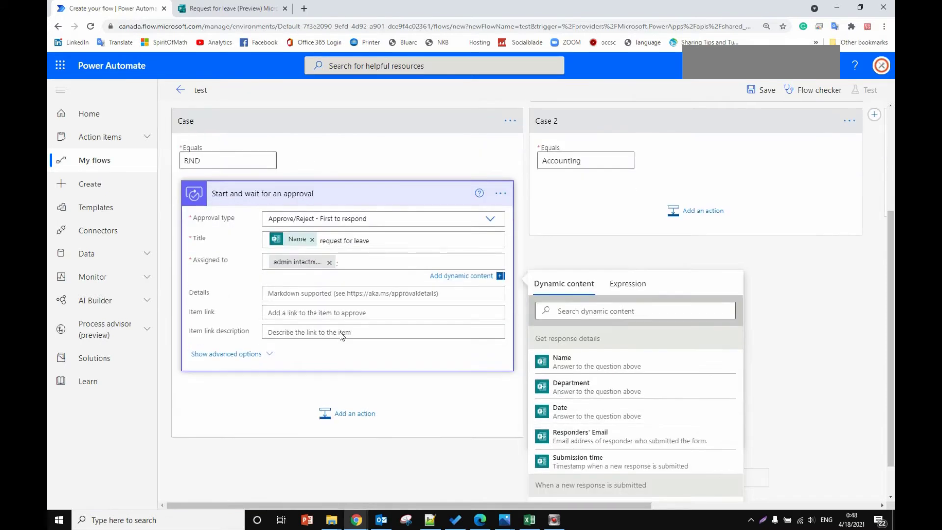
pyautogui.click(295, 293)
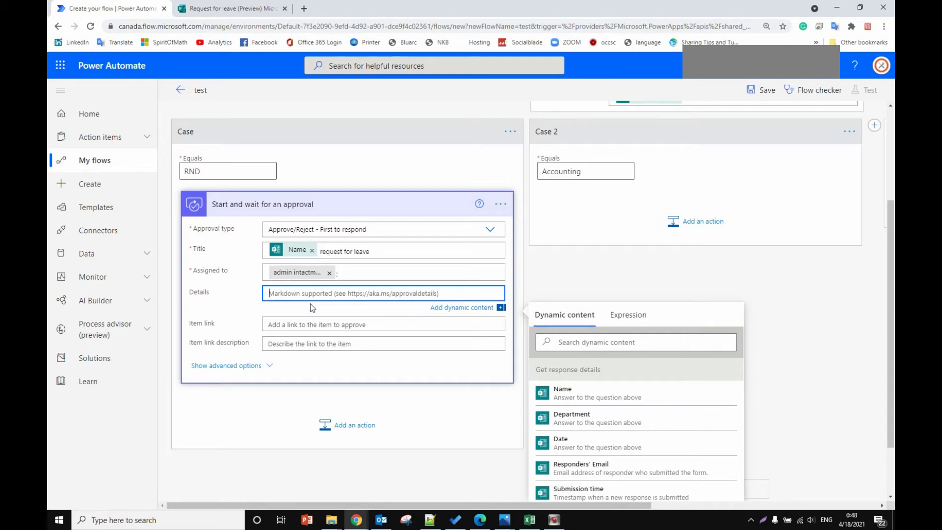
pyautogui.click(236, 9)
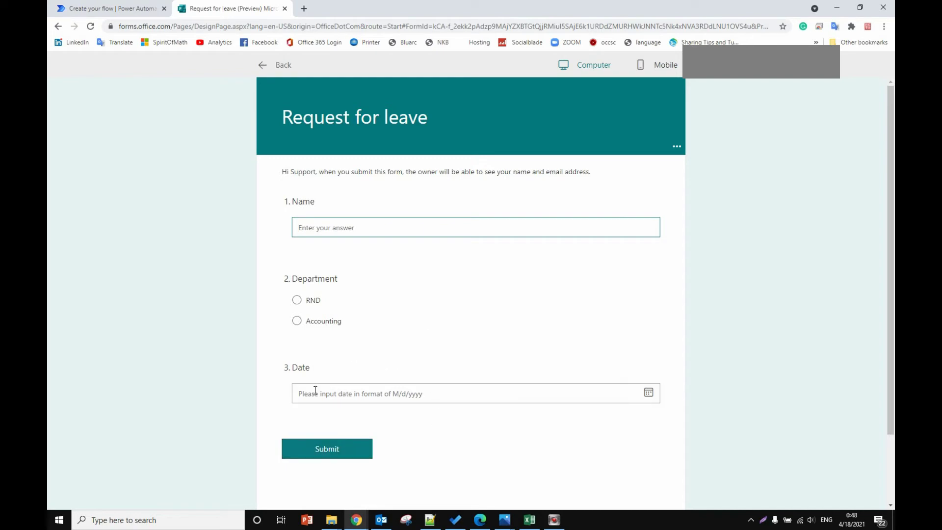
pyautogui.click(112, 9)
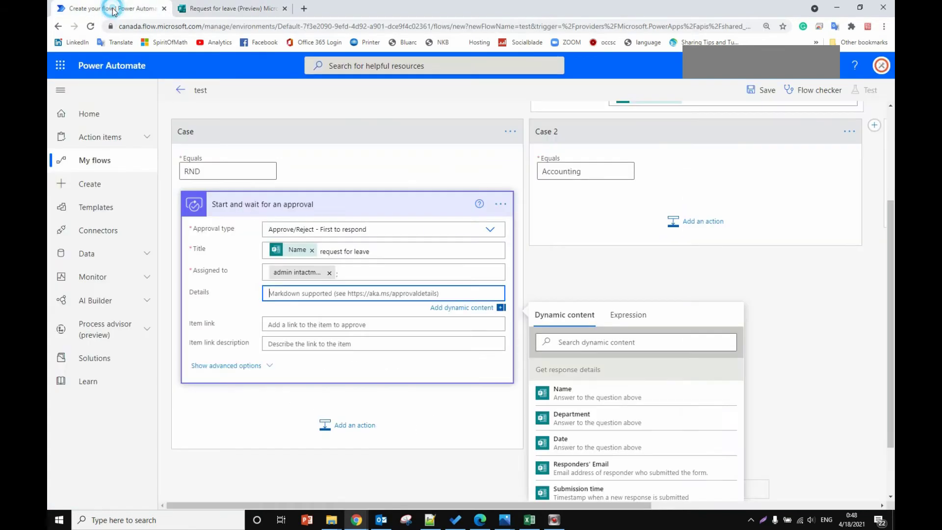
pyautogui.write('H')
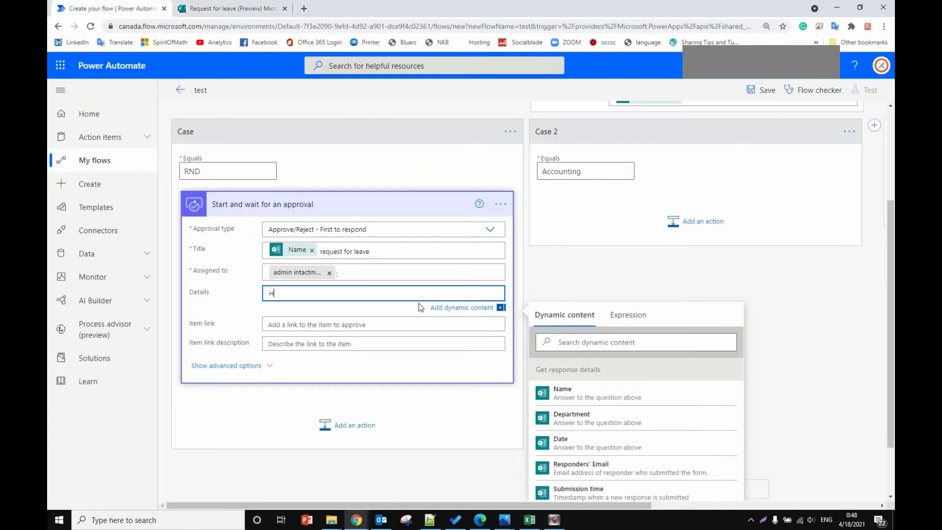
pyautogui.write('ello,')
pyautogui.press('Return')
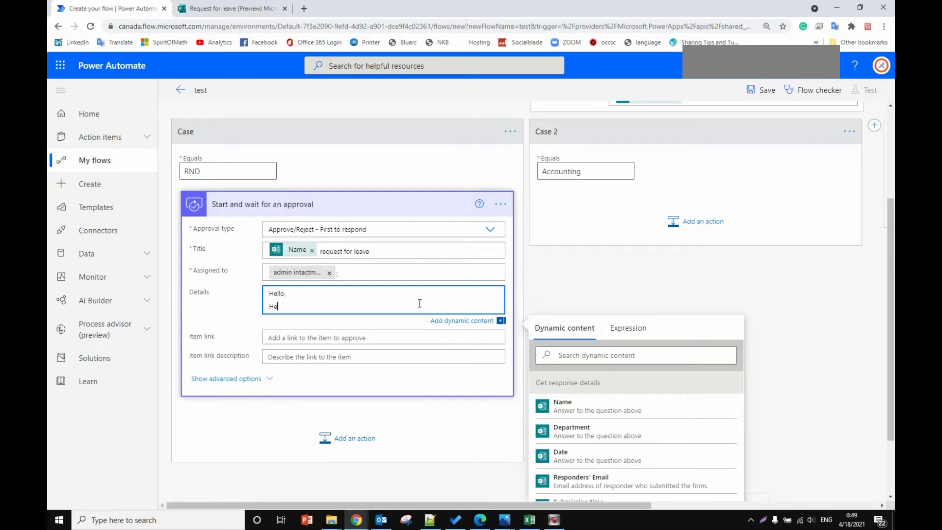
pyautogui.write('Here is the leave request details:')
pyautogui.press('Return')
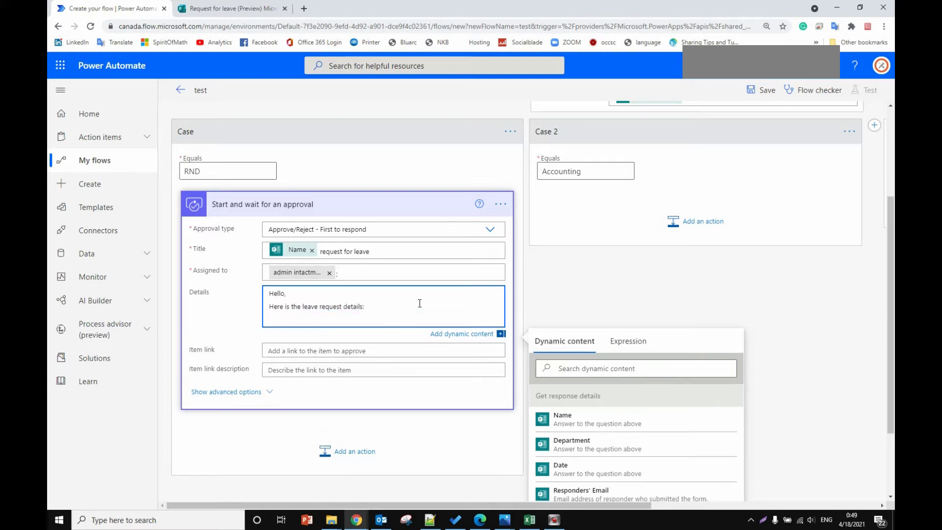
# Step: Add the line "Name of the staff:" to the approval details, followed by the dynamic Name answer
pyautogui.write('Name o')
pyautogui.write('d')
pyautogui.write(' the staff:')
pyautogui.click(614, 426)
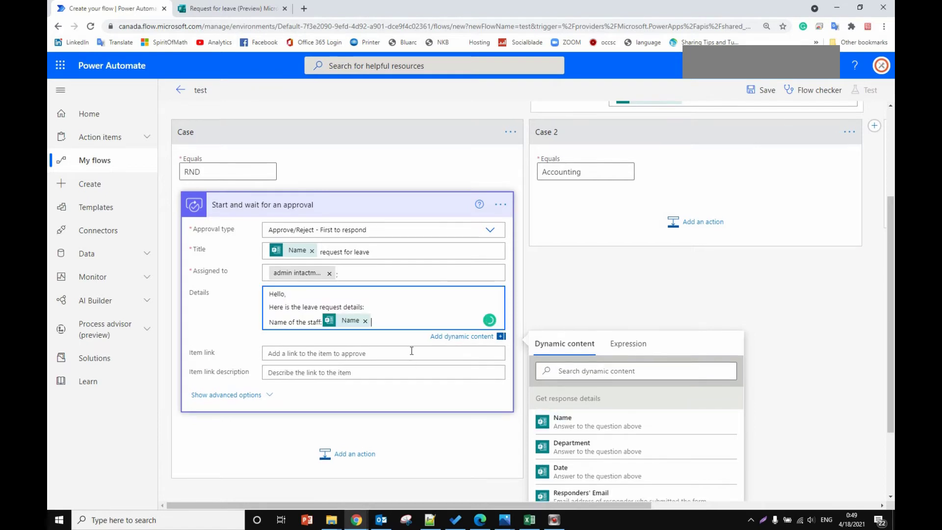
pyautogui.press('Return')
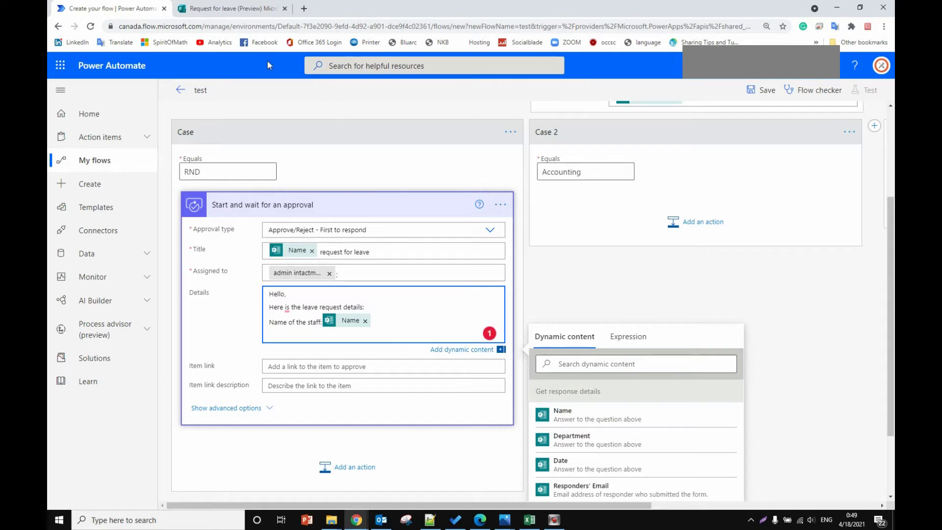
# Step: Check the form's questions and add the line "leave request date:" with the dynamic Date answer to the approval details
pyautogui.click(244, 10)
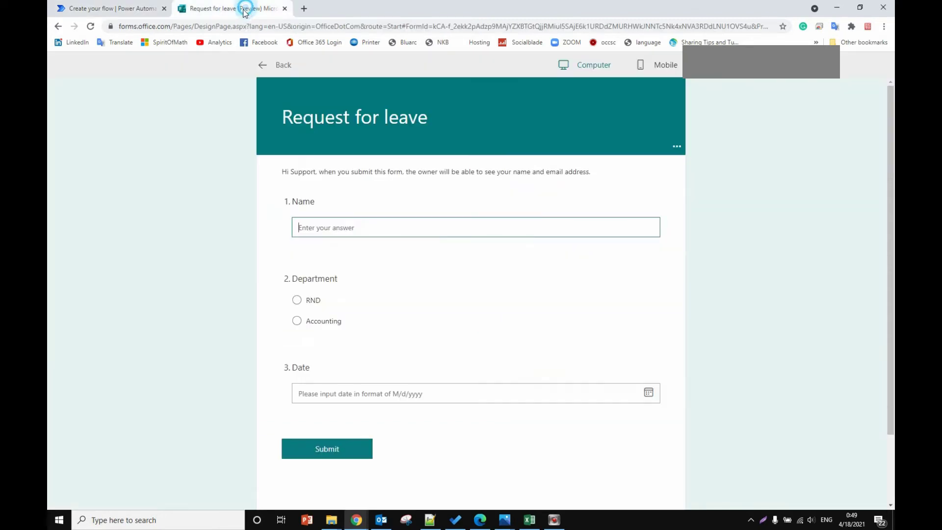
pyautogui.click(301, 202)
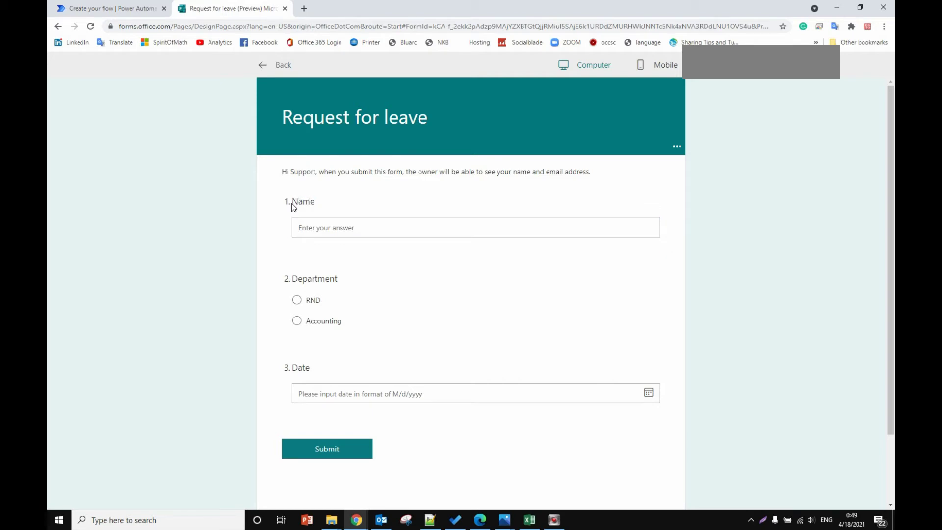
pyautogui.moveTo(292, 203); pyautogui.dragTo(319, 208)
pyautogui.doubleClick(295, 368)
pyautogui.click(126, 8)
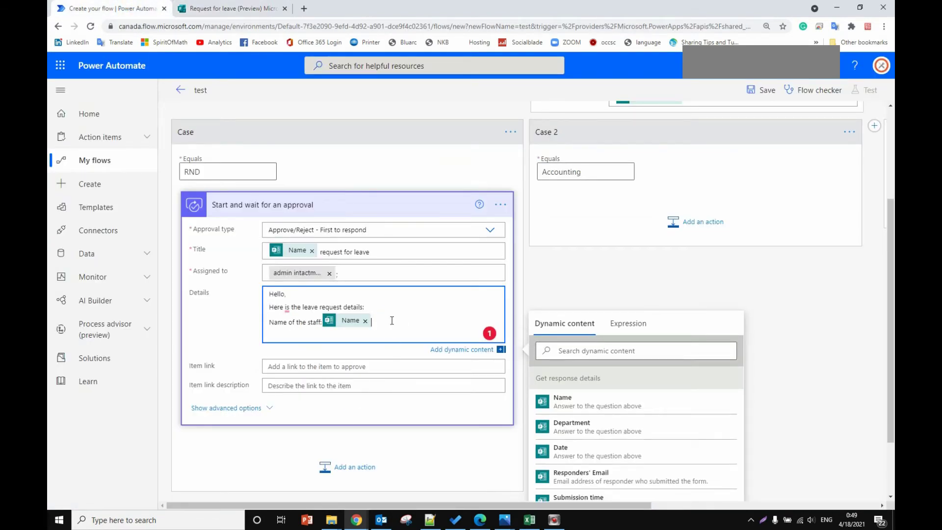
pyautogui.press('Return')
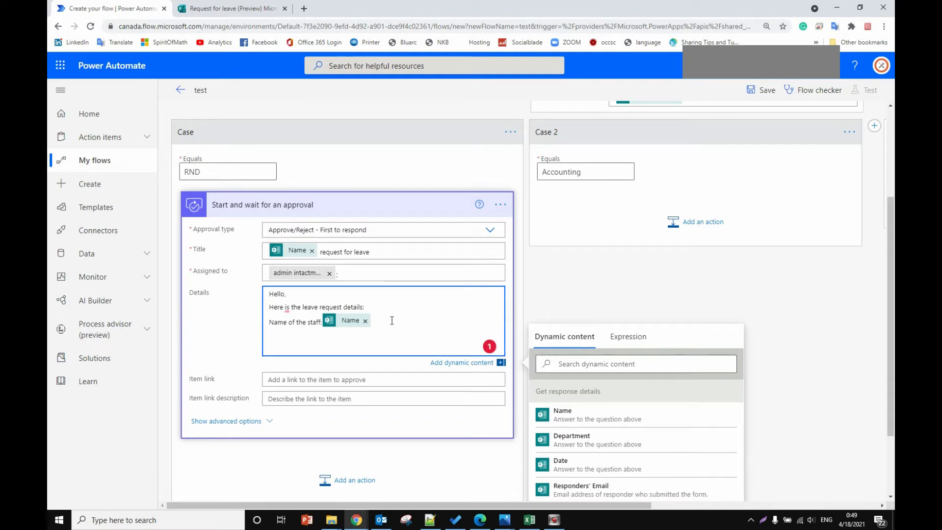
pyautogui.write('leave request date:')
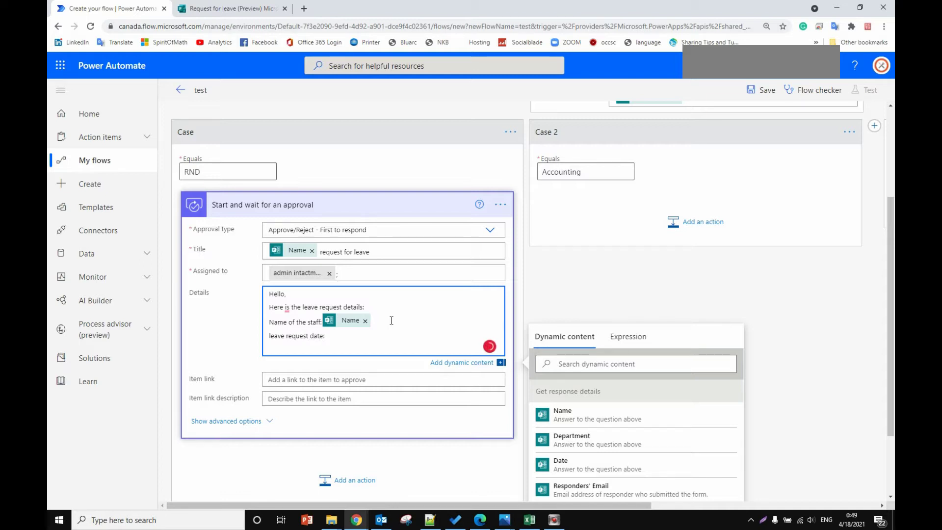
pyautogui.click(581, 469)
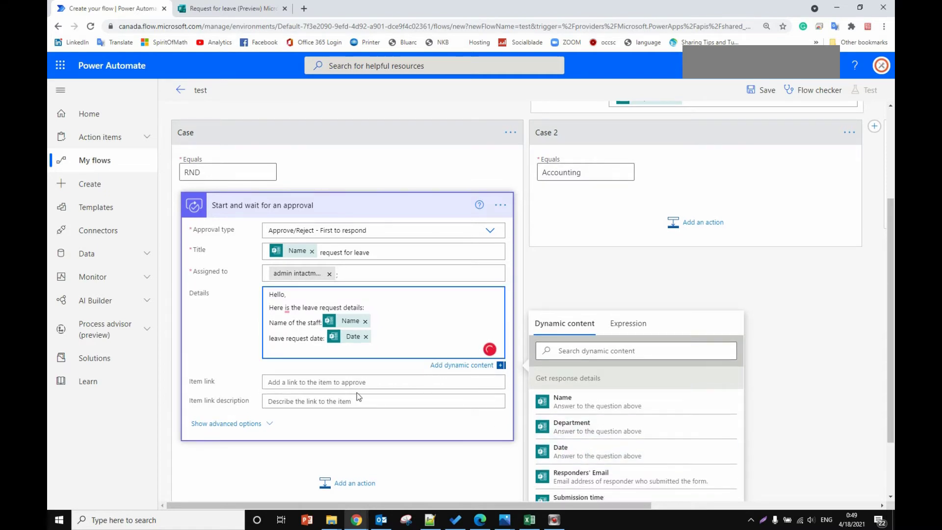
# Step: Add a Condition control below the approval action in the RND case
pyautogui.scroll(-2, 354, 411)
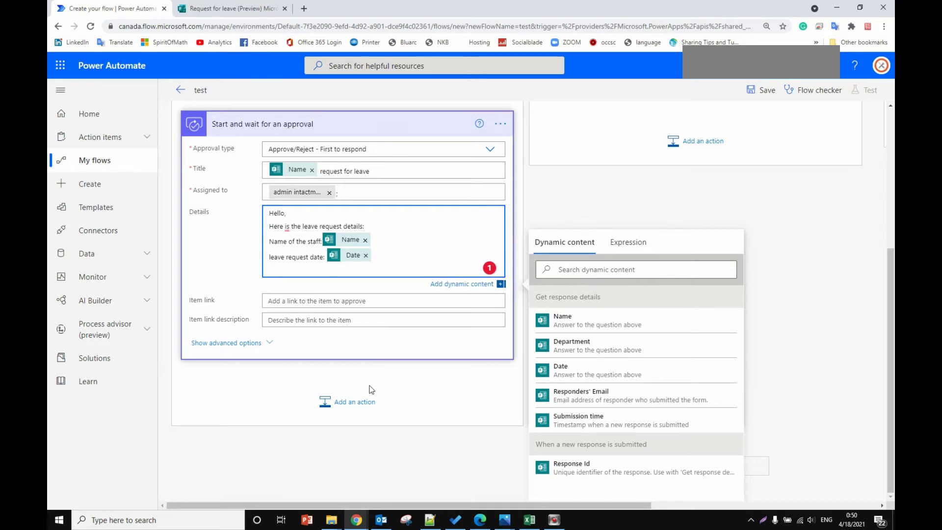
pyautogui.click(354, 401)
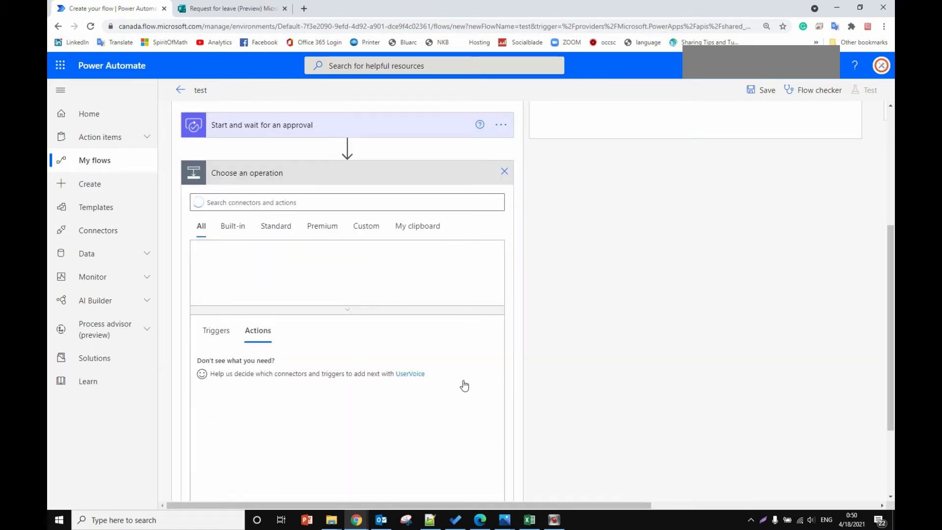
pyautogui.click(212, 262)
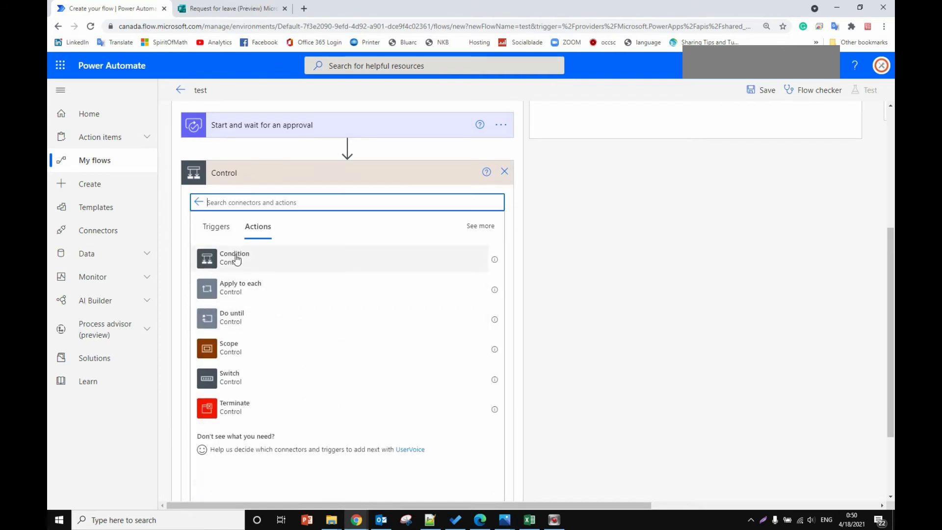
pyautogui.click(253, 259)
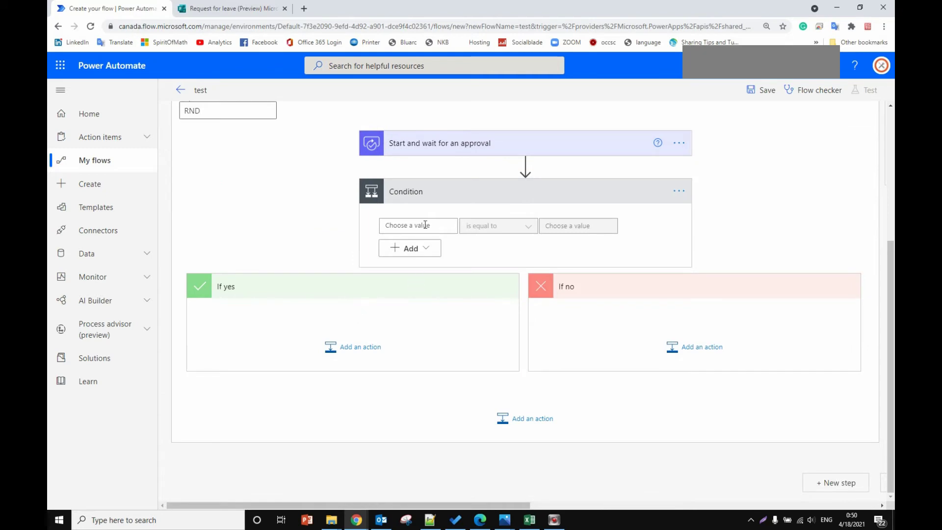
# Step: Set the condition to check that the approval's dynamic Outcome is equal to "Approve"
pyautogui.click(426, 226)
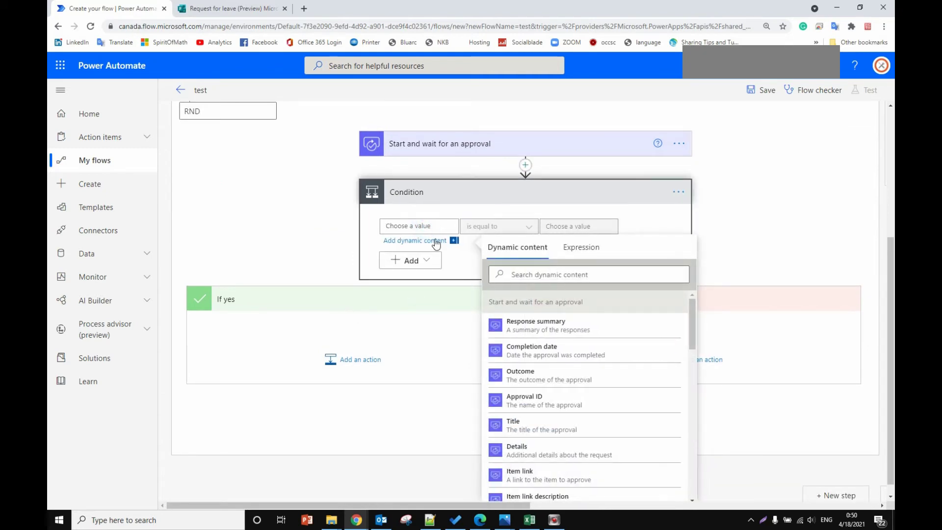
pyautogui.click(560, 381)
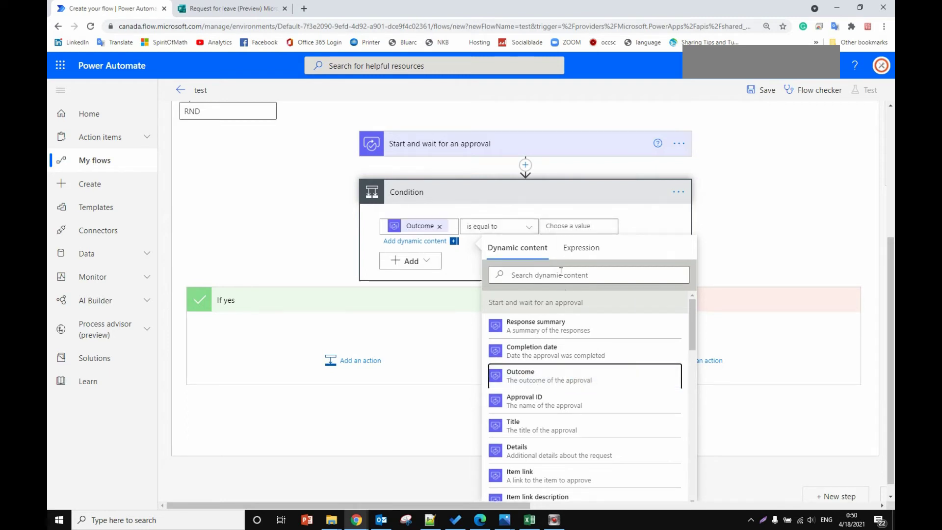
pyautogui.click(565, 223)
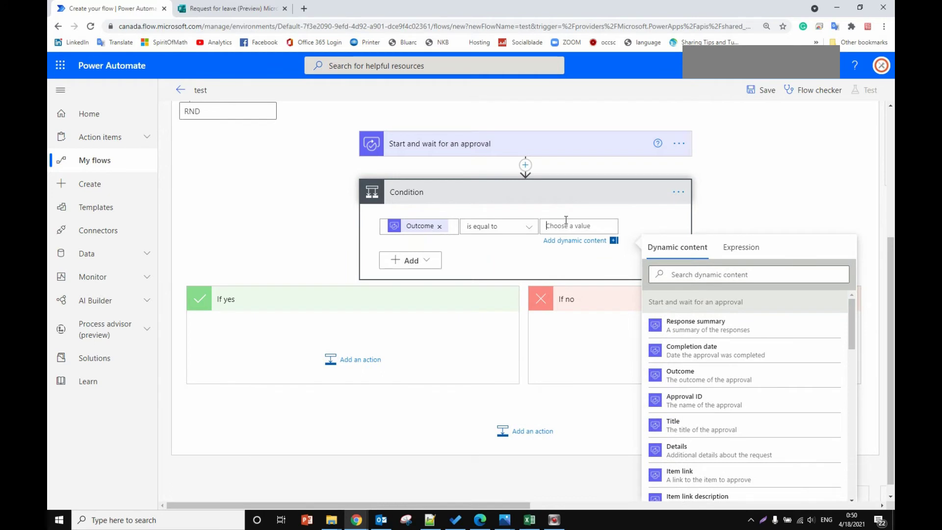
pyautogui.write('Approve')
# Step: Find the Office 365 Outlook email actions and add "Send an email (V2)" to the condition's If yes branch
pyautogui.click(340, 361)
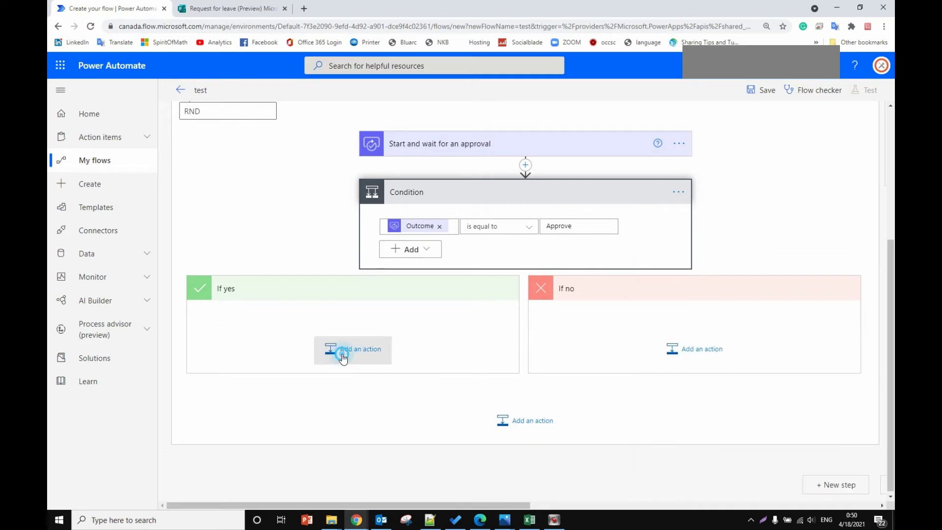
pyautogui.click(343, 353)
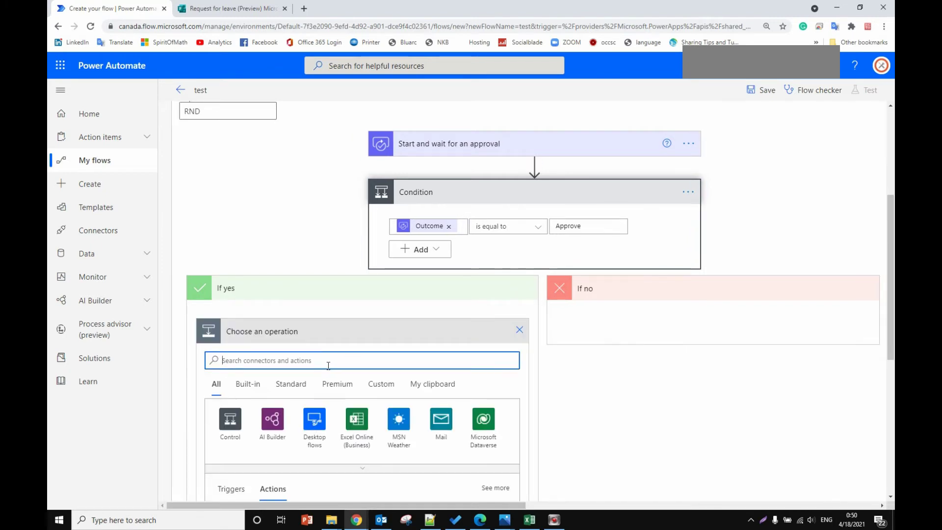
pyautogui.write('email')
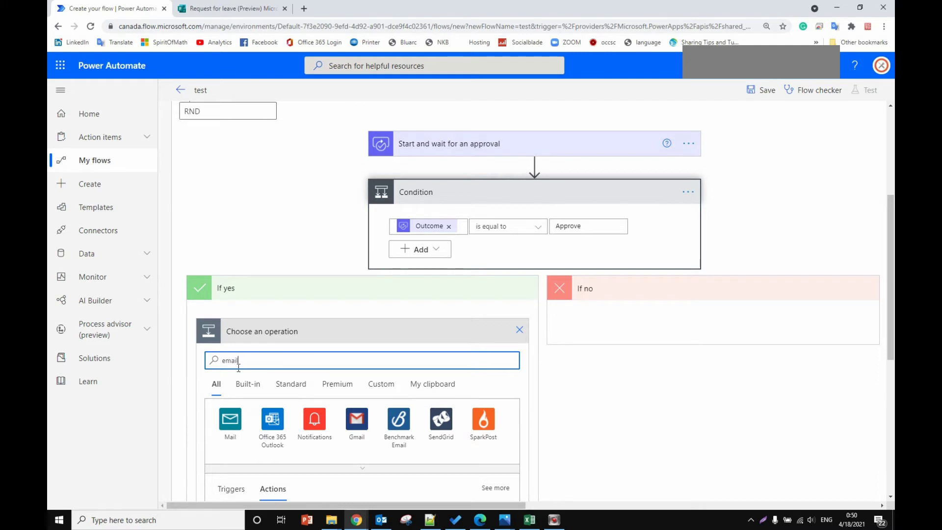
pyautogui.scroll(-1, 260, 378)
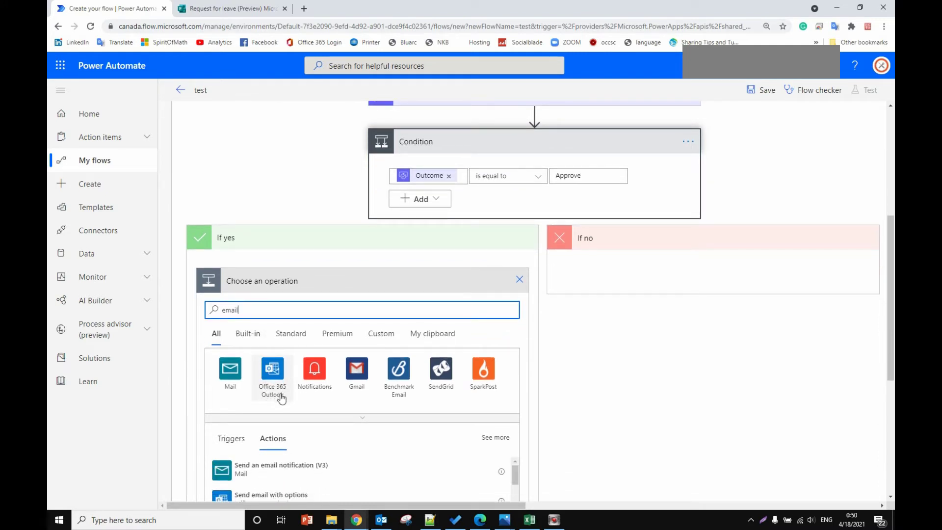
pyautogui.click(281, 398)
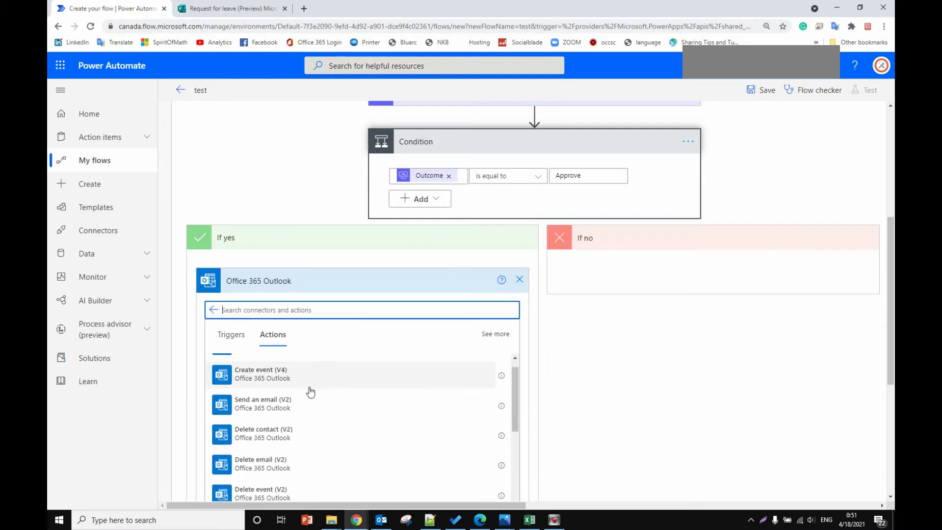
pyautogui.scroll(-1, 309, 388)
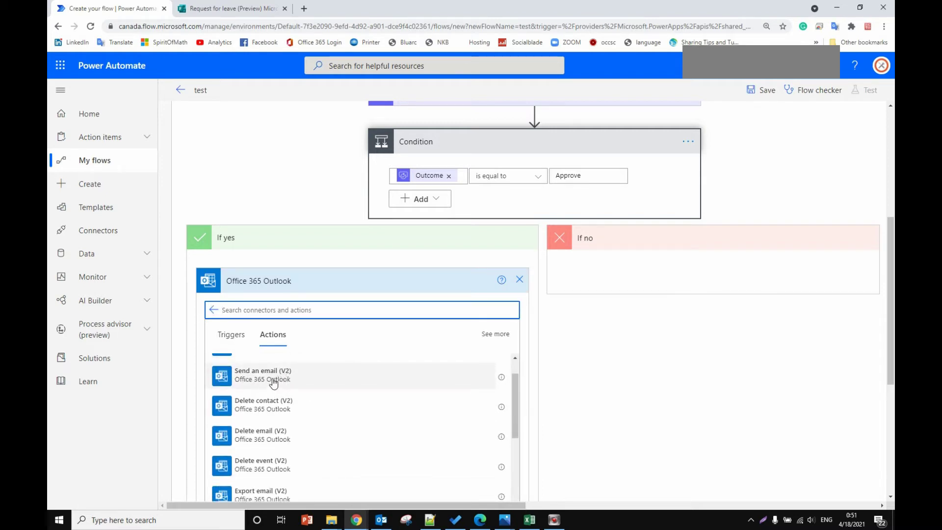
pyautogui.click(273, 382)
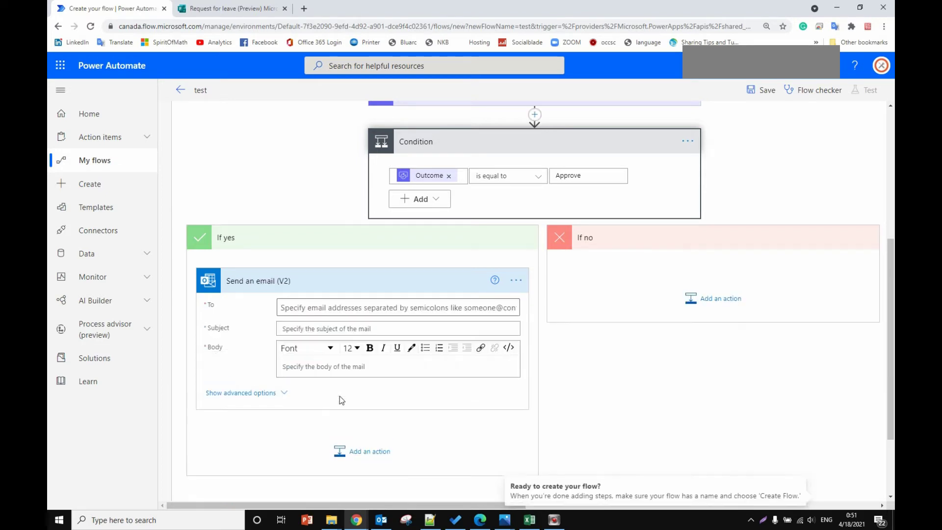
# Step: Address the email to the dynamic Responders' Email and, after a semicolon, the HR department's e-mail address
pyautogui.click(311, 307)
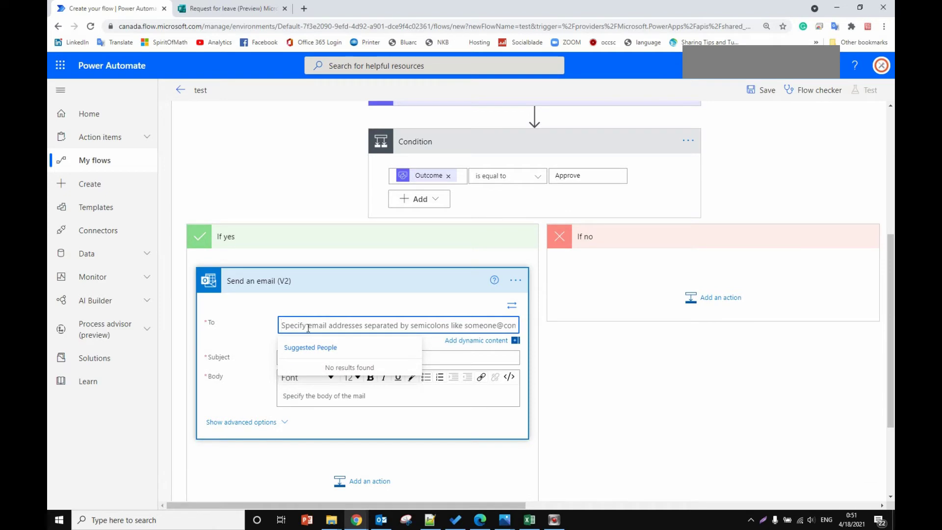
pyautogui.click(477, 340)
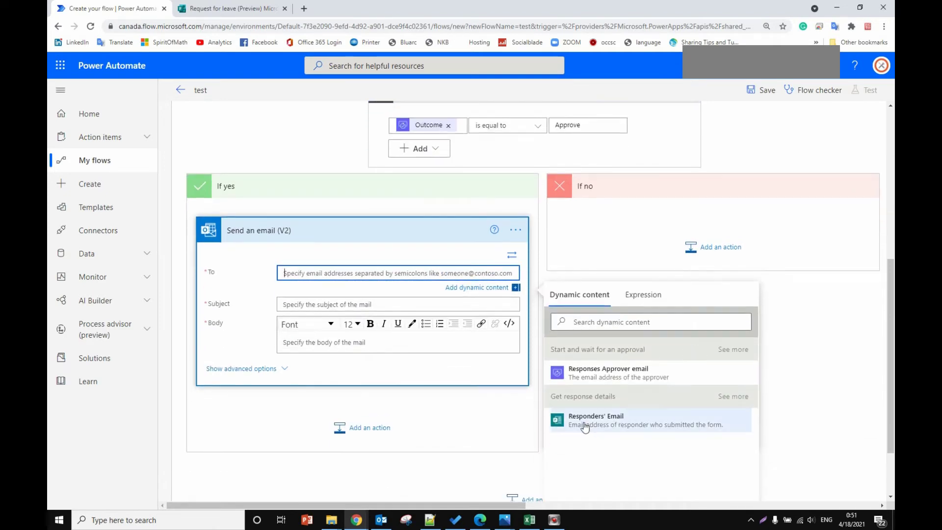
pyautogui.click(614, 425)
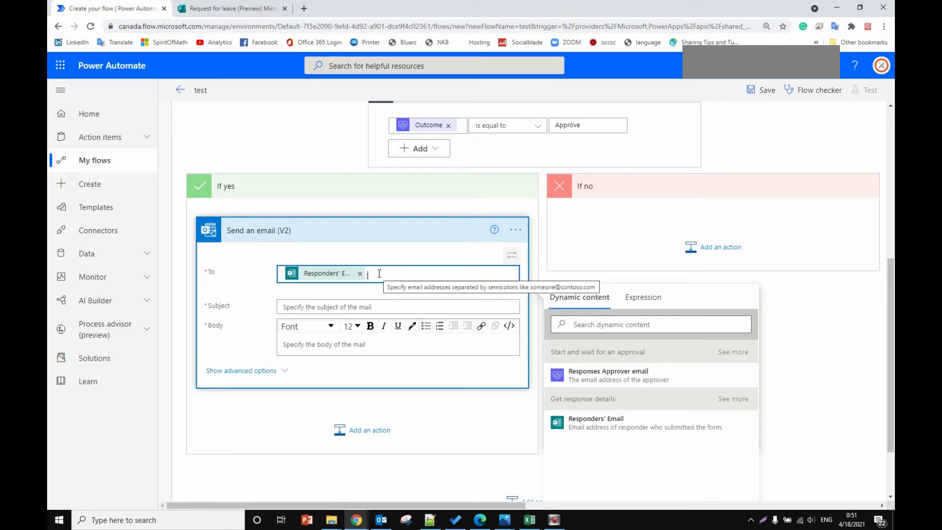
pyautogui.write(';hre')
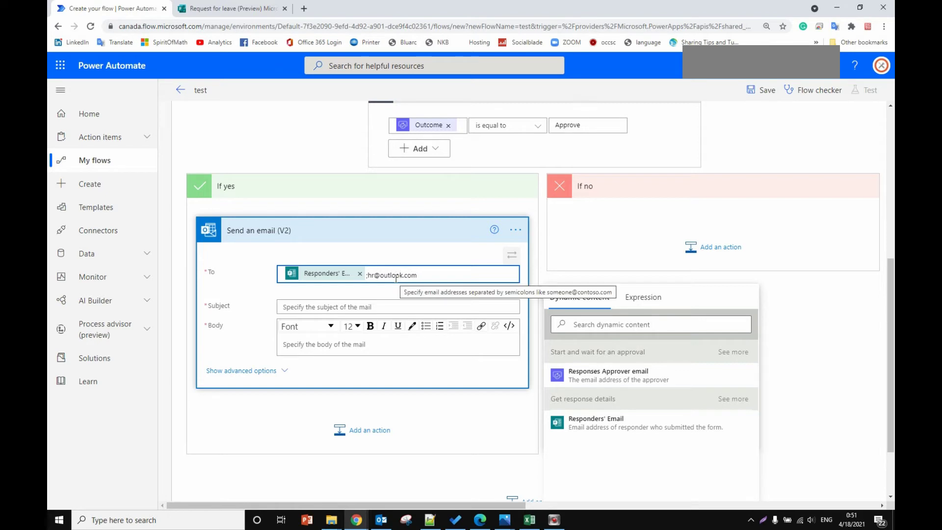
# Step: Compose the email subject as "your leave request was", the dynamic Outcome, "by", and the dynamic Responses Approver name
pyautogui.click(294, 308)
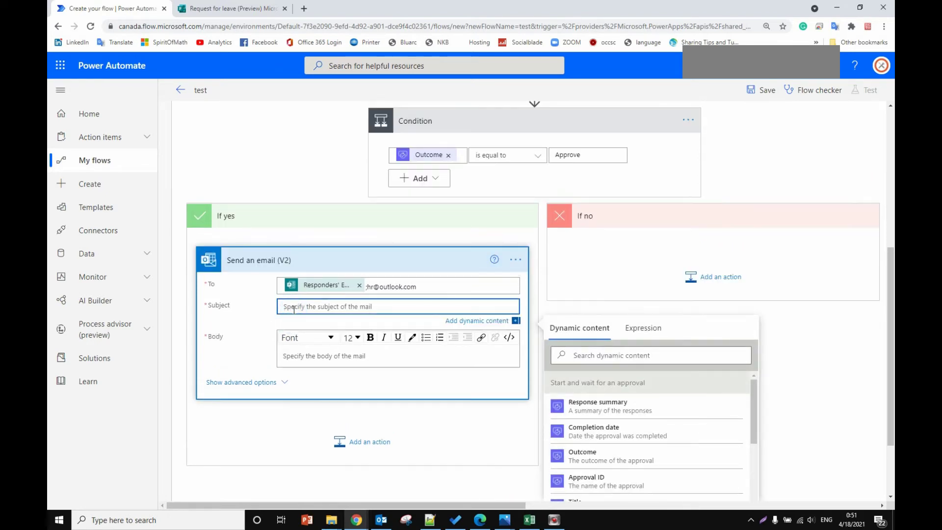
pyautogui.write('your leave request was')
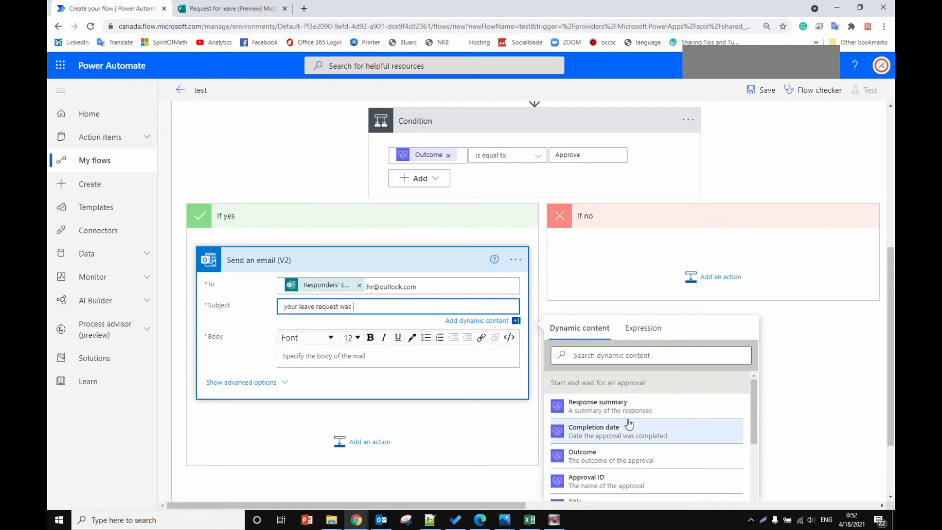
pyautogui.scroll(-1, 628, 423)
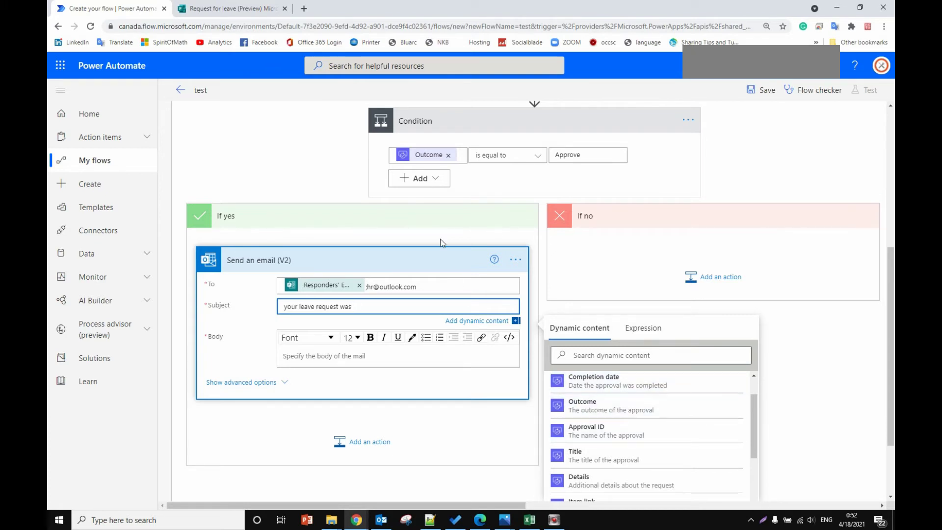
pyautogui.click(586, 414)
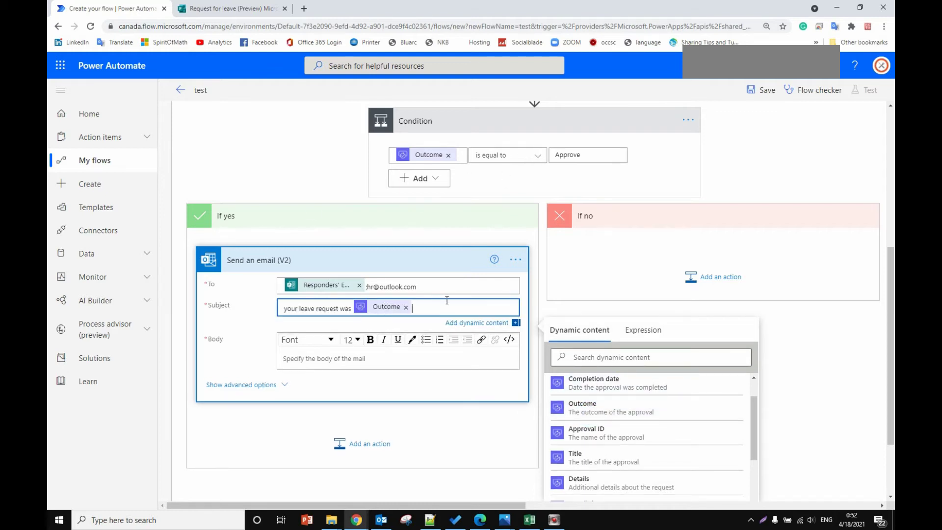
pyautogui.write('by')
pyautogui.scroll(-3, 618, 410)
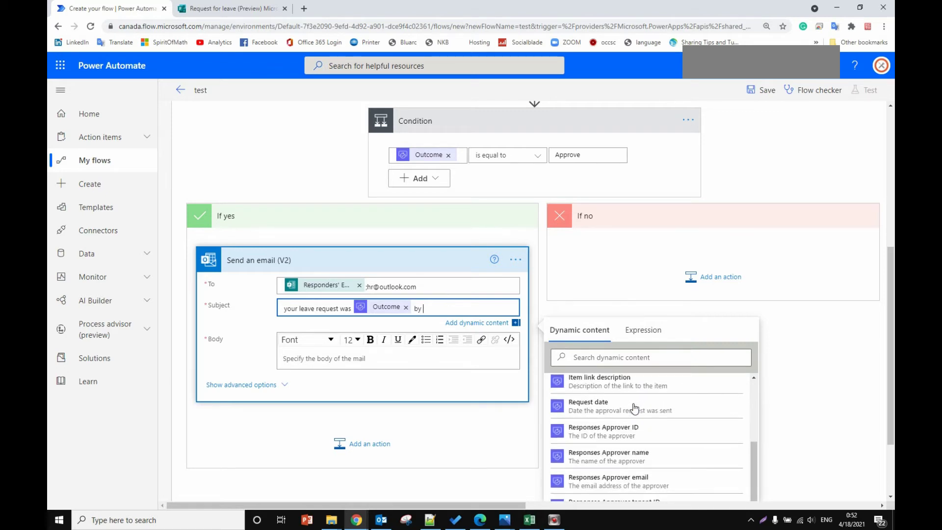
pyautogui.scroll(-2, 634, 408)
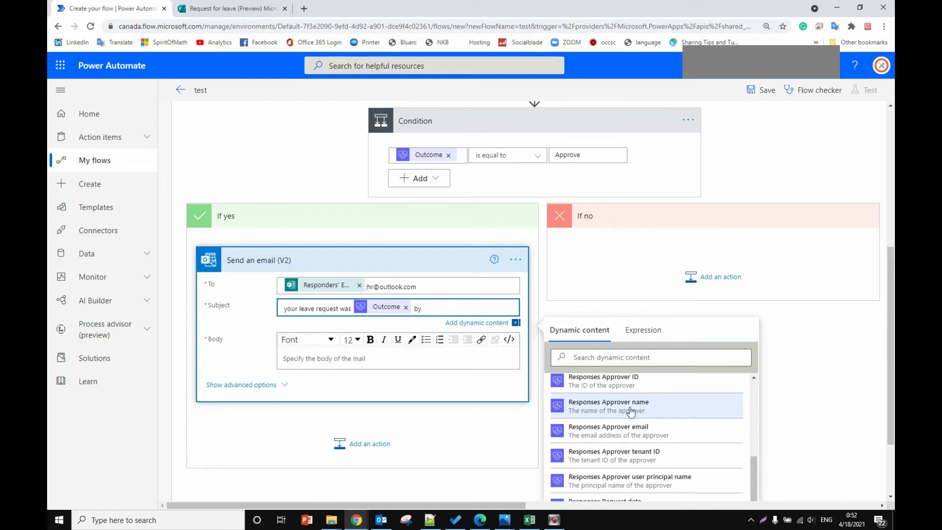
pyautogui.click(613, 411)
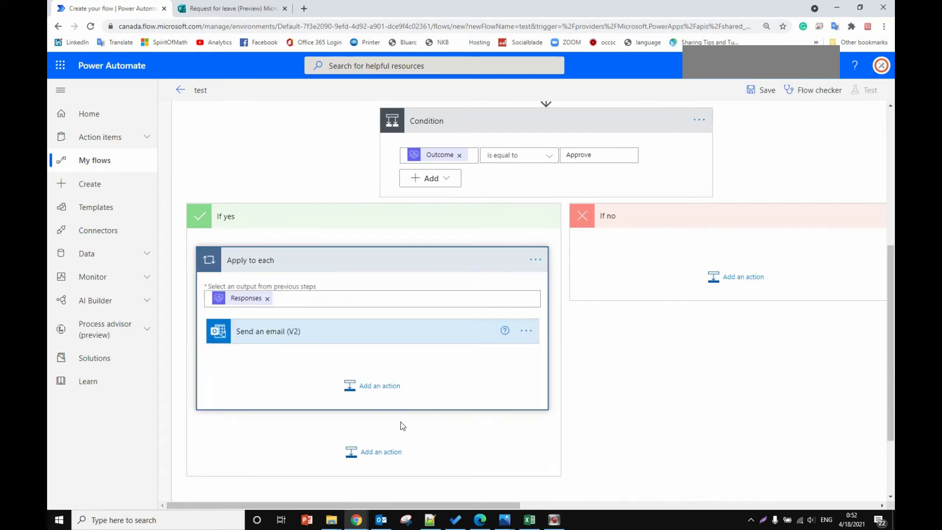
# Step: Reopen the Send an email action and start its body with "Here is the details:" and a second line "Name:"
pyautogui.click(413, 333)
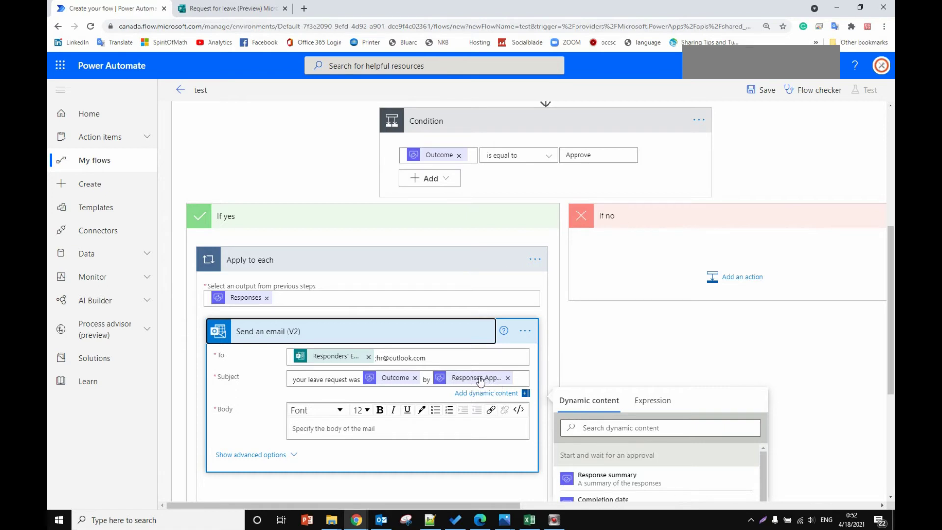
pyautogui.scroll(-1, 352, 400)
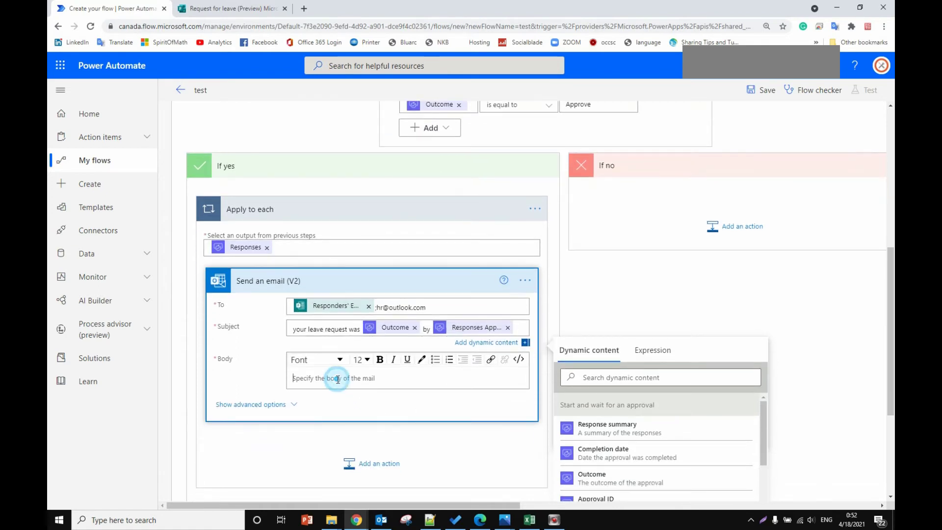
pyautogui.click(338, 381)
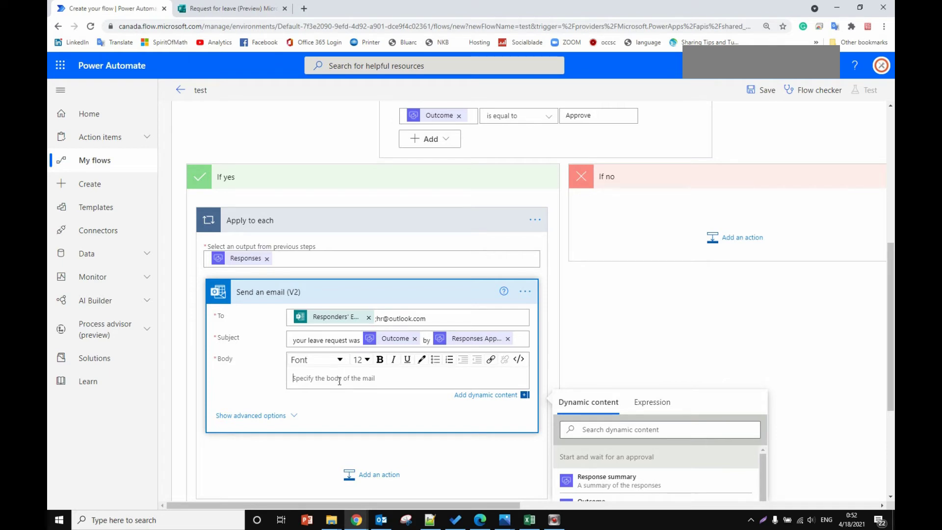
pyautogui.scroll(1, 304, 334)
pyautogui.scroll(3, 456, 250)
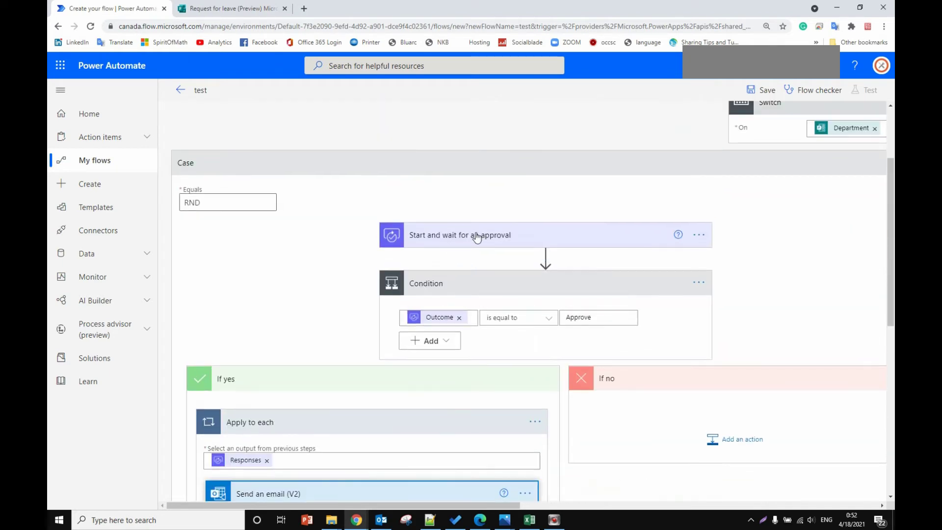
pyautogui.scroll(-3, 407, 352)
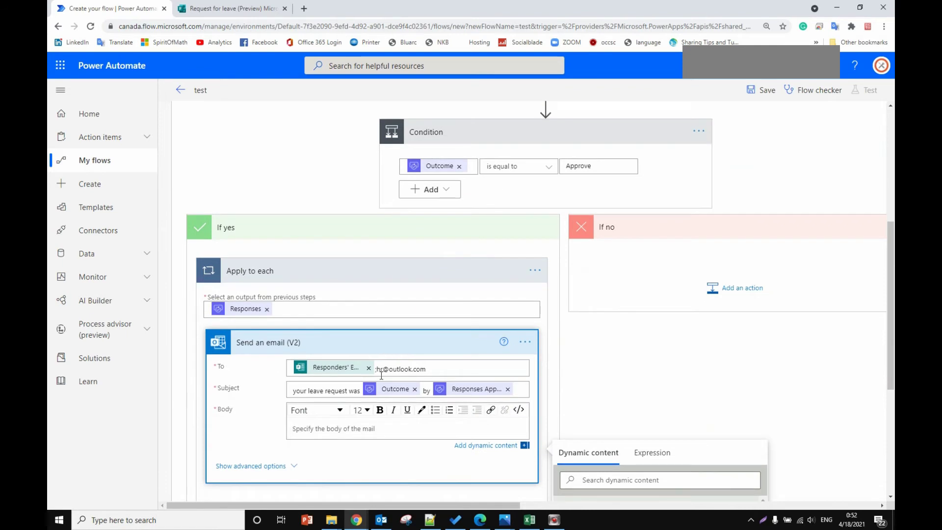
pyautogui.scroll(-2, 373, 343)
pyautogui.write('He')
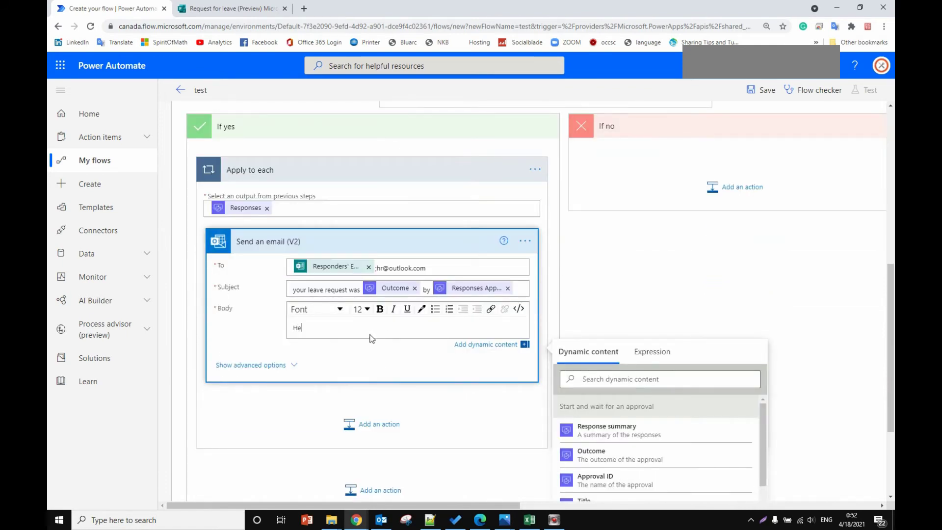
pyautogui.write('re is the details:')
pyautogui.press('Return')
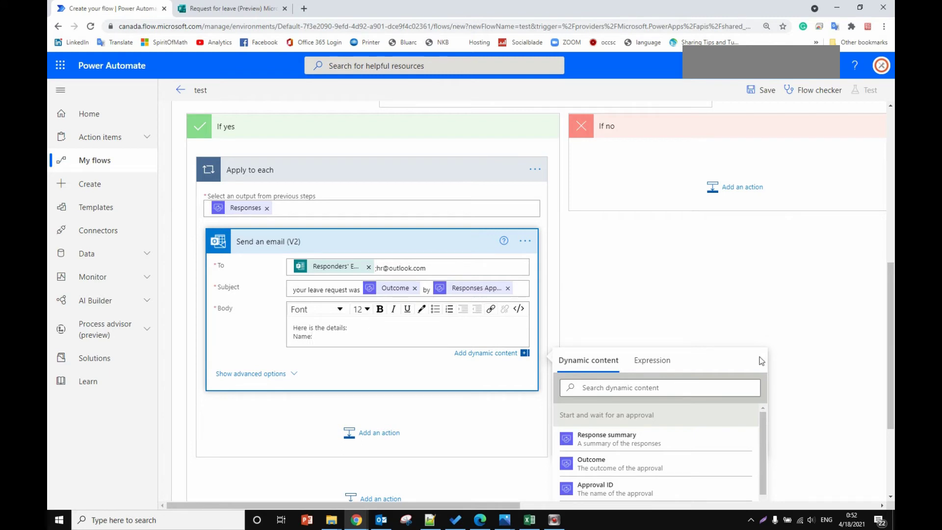
# Step: Insert the dynamic Name answer from the form response after "Name:" in the email body
pyautogui.scroll(-10, 661, 448)
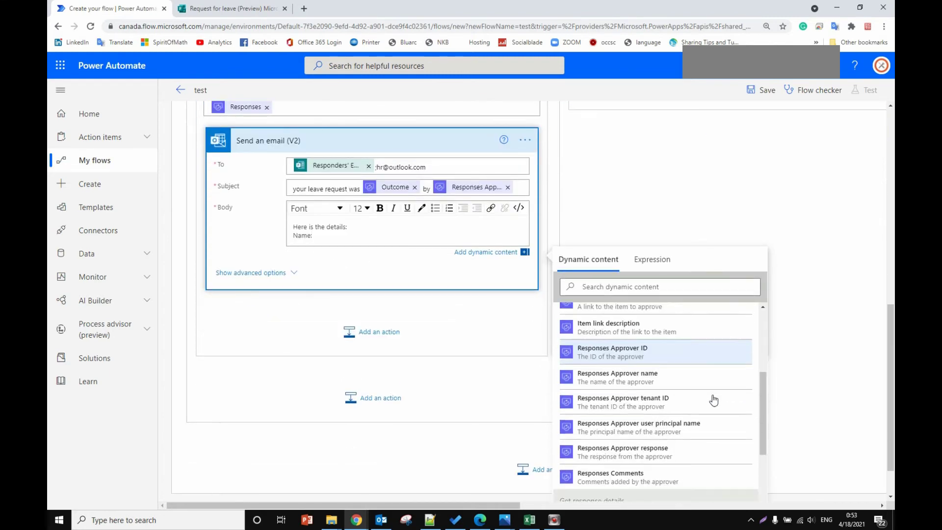
pyautogui.scroll(-3, 713, 401)
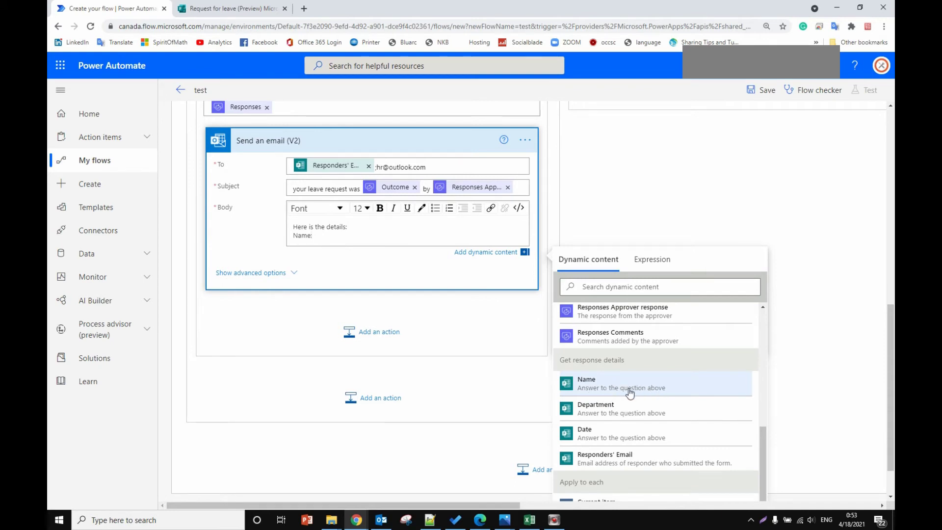
pyautogui.click(618, 387)
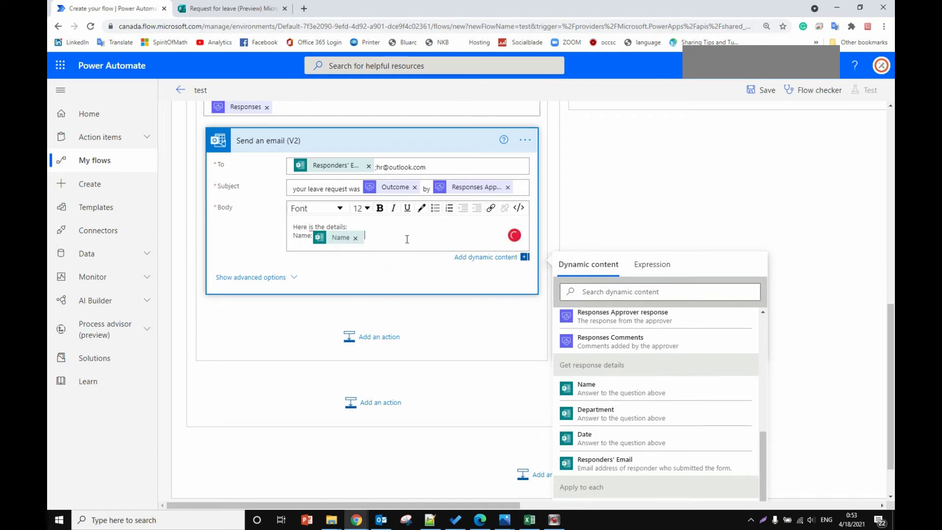
# Step: Add a "Date:" line to the approval email body, followed by the dynamic Date answer from the form response
pyautogui.press('Return')
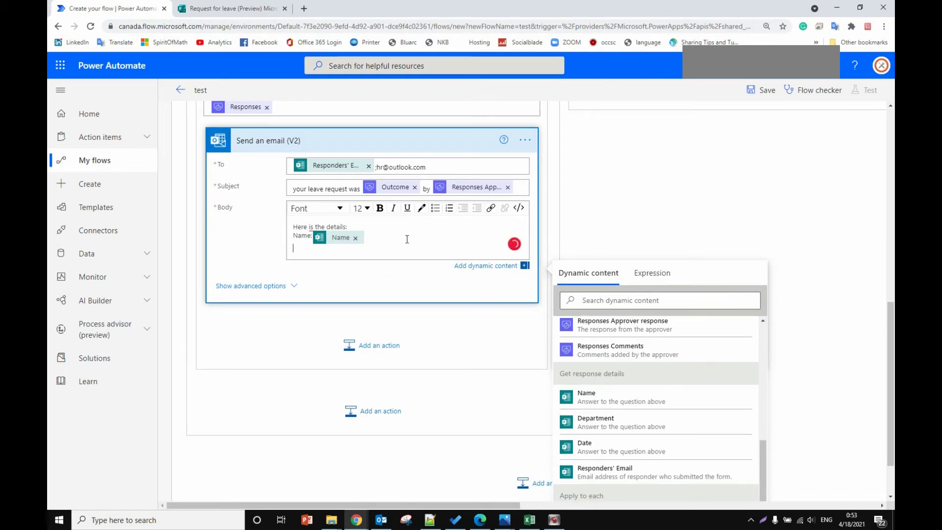
pyautogui.write('D')
pyautogui.write('tae:')
pyautogui.write('te:')
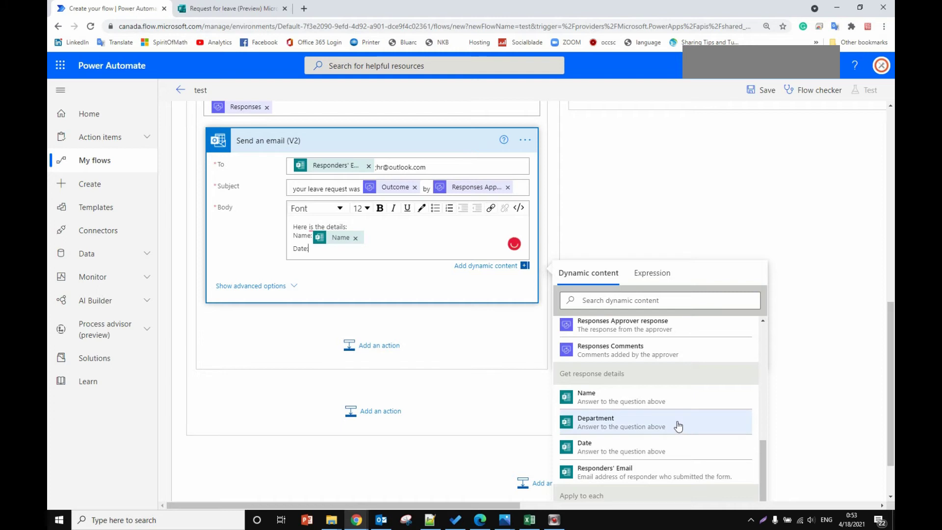
pyautogui.scroll(-1, 633, 421)
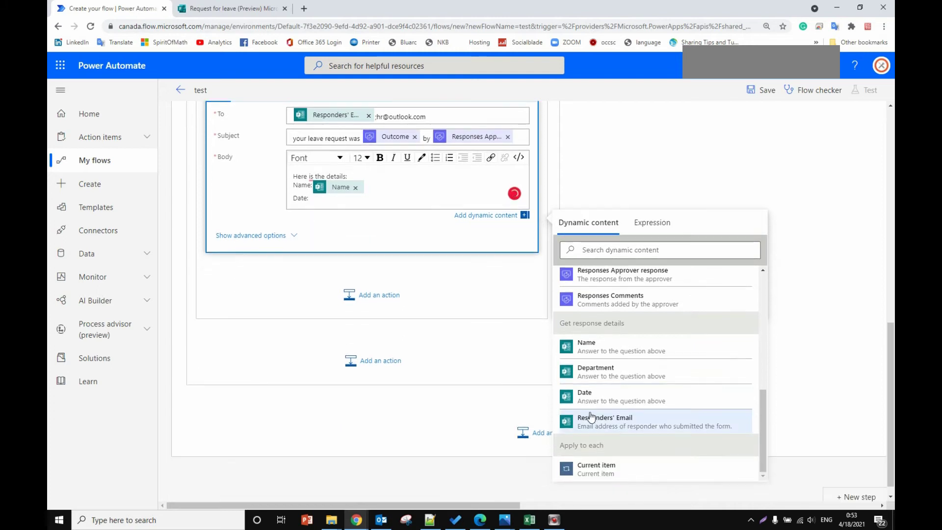
pyautogui.click(632, 396)
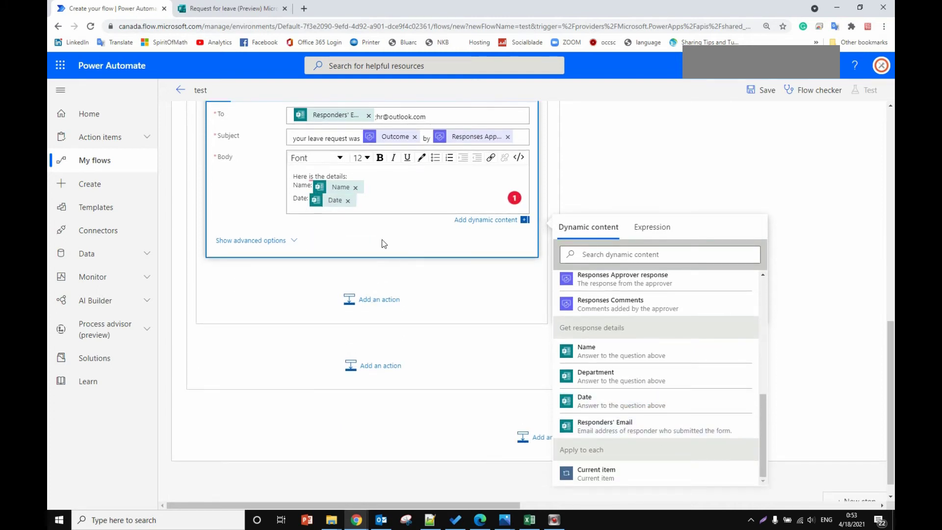
pyautogui.scroll(1, 388, 243)
pyautogui.click(697, 235)
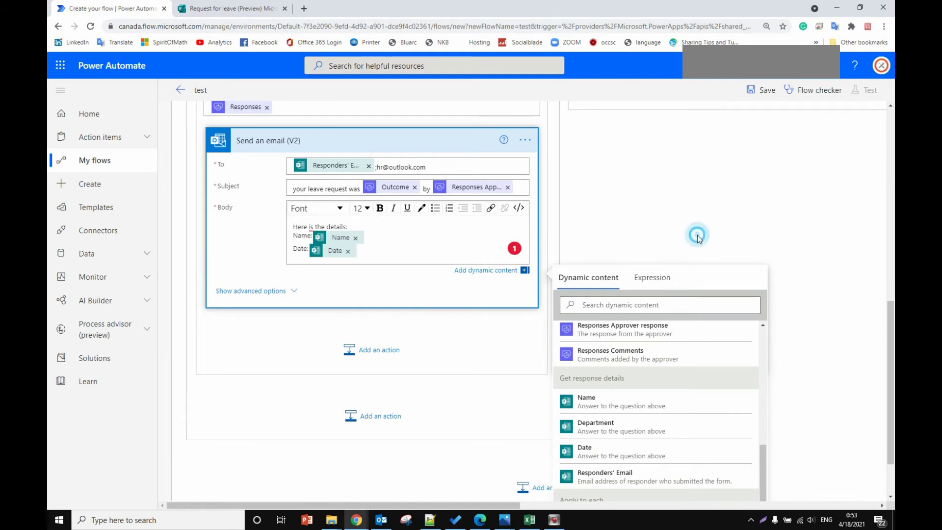
# Step: Add the Office 365 Outlook action Send an email (V2) to the If no branch of the Condition
pyautogui.scroll(4, 673, 269)
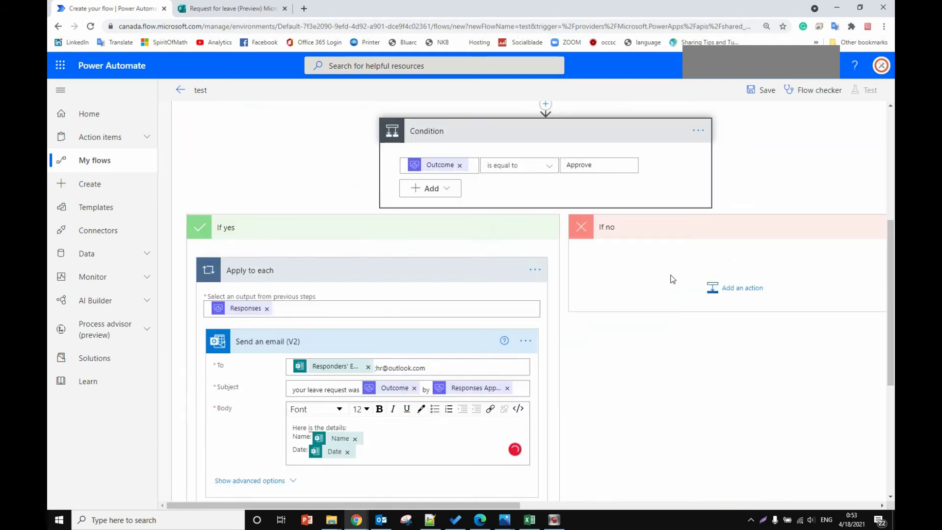
pyautogui.click(736, 289)
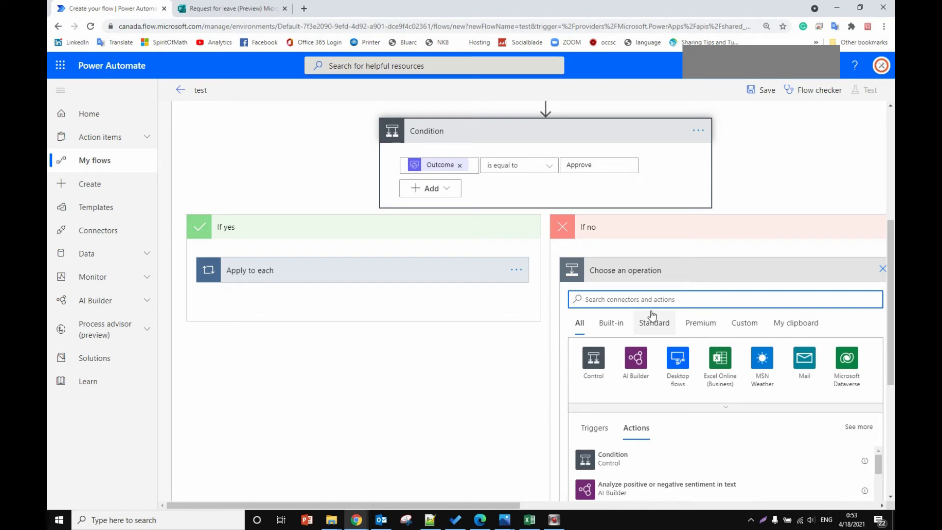
pyautogui.write('email')
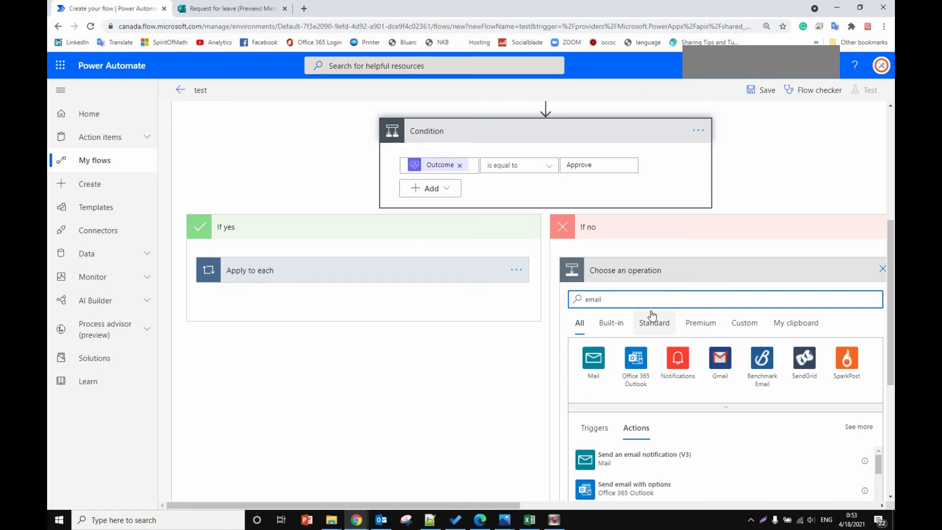
pyautogui.click(634, 379)
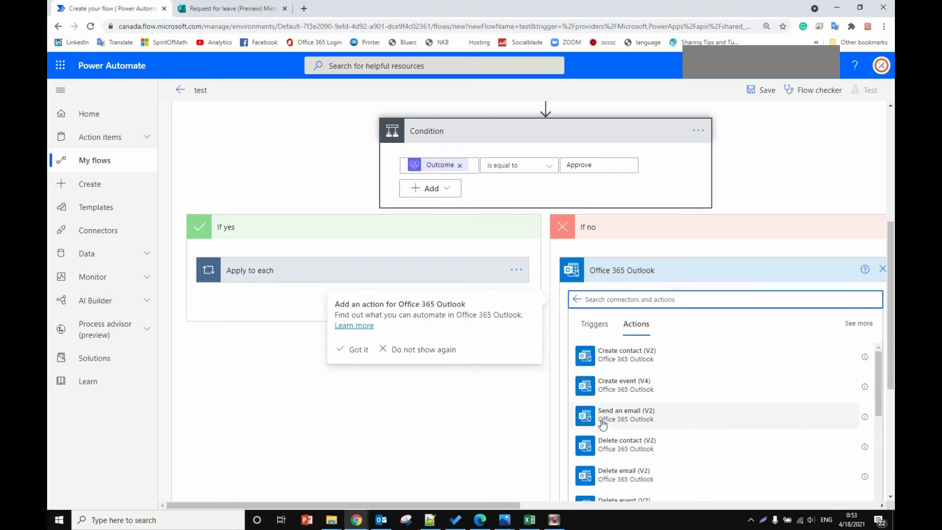
pyautogui.click(648, 420)
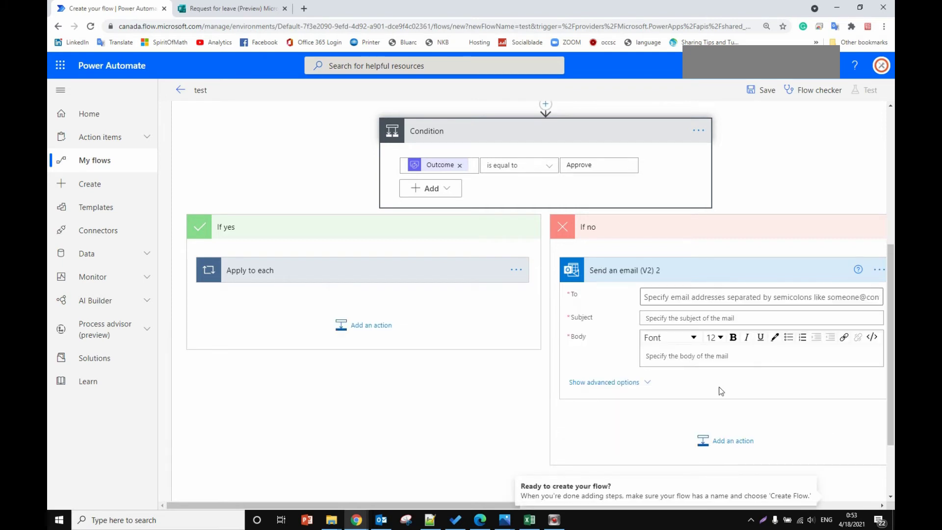
pyautogui.moveTo(456, 505); pyautogui.dragTo(558, 505)
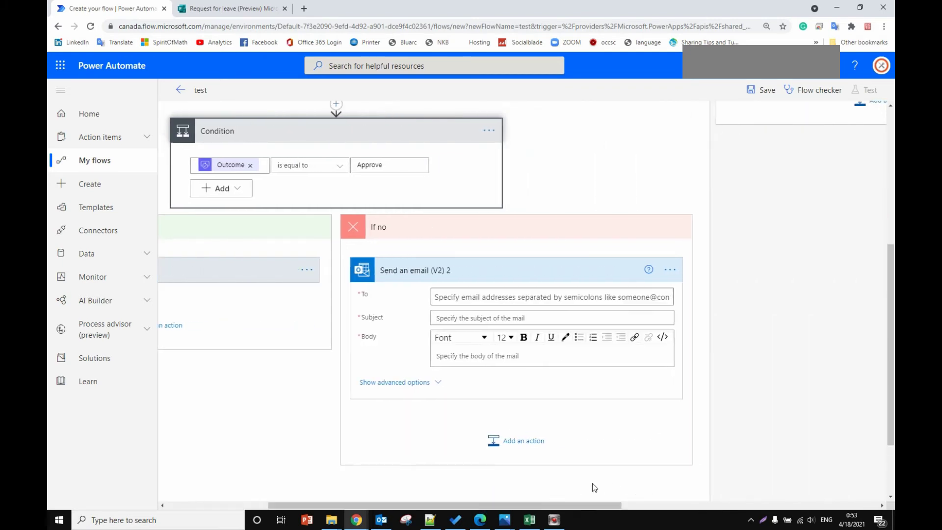
# Step: Address the If no branch's email to the dynamic Responders' Email
pyautogui.click(497, 299)
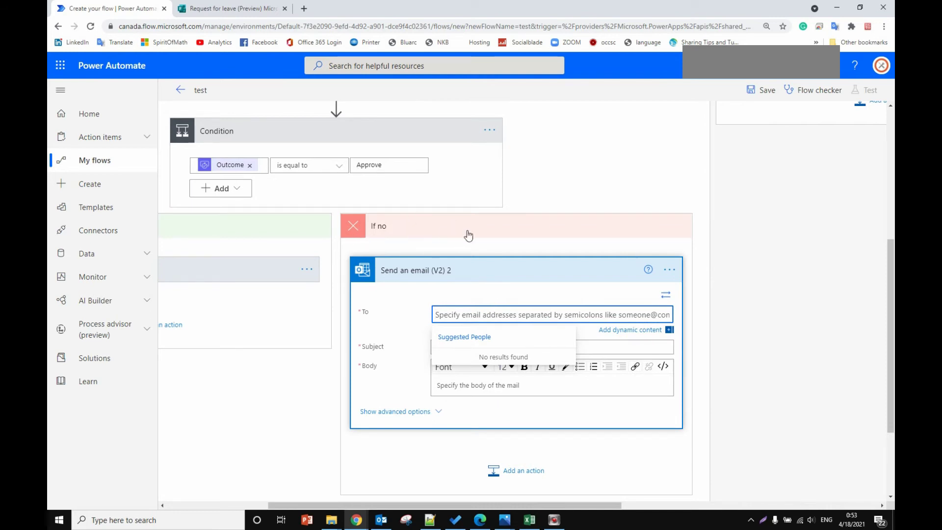
pyautogui.click(633, 330)
pyautogui.scroll(-1, 758, 385)
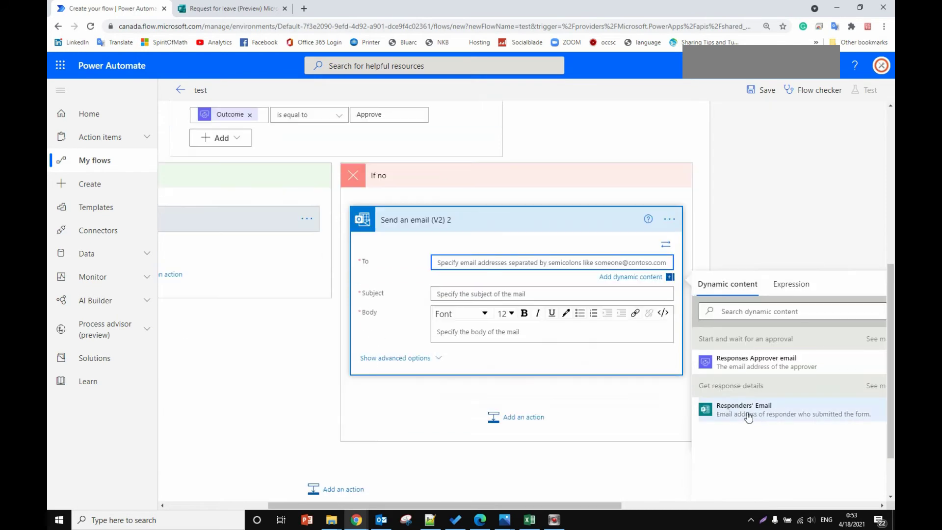
pyautogui.click(755, 409)
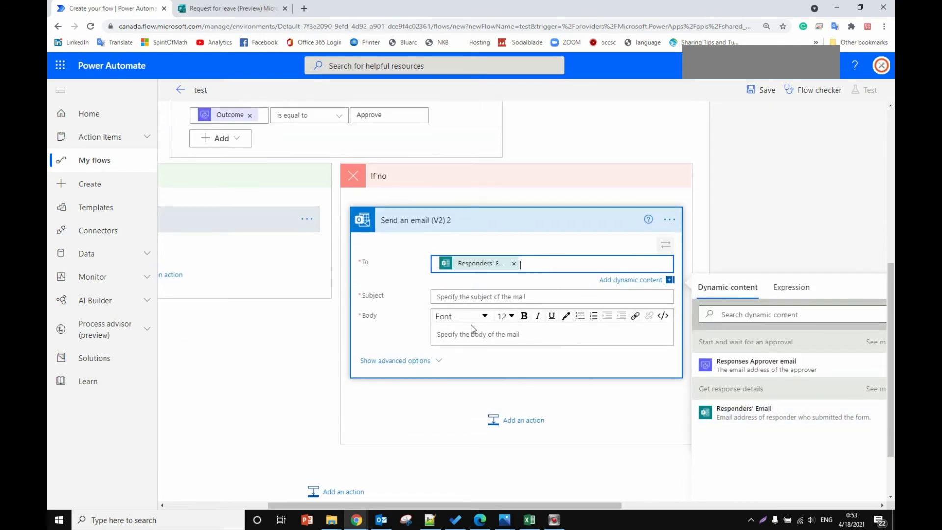
# Step: Compose the rejection email subject as "your leave request was", the dynamic Outcome, "by", and the dynamic Responses Approver ID
pyautogui.click(449, 296)
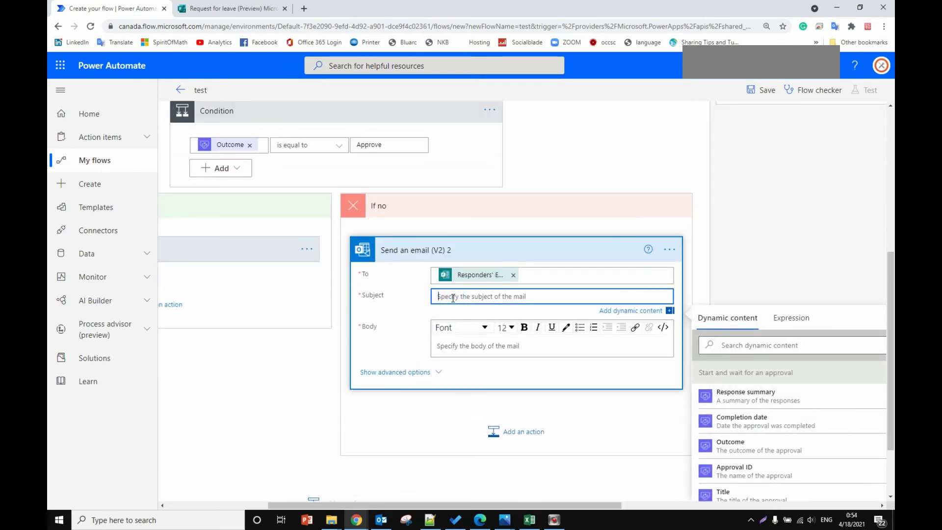
pyautogui.write('your leave re')
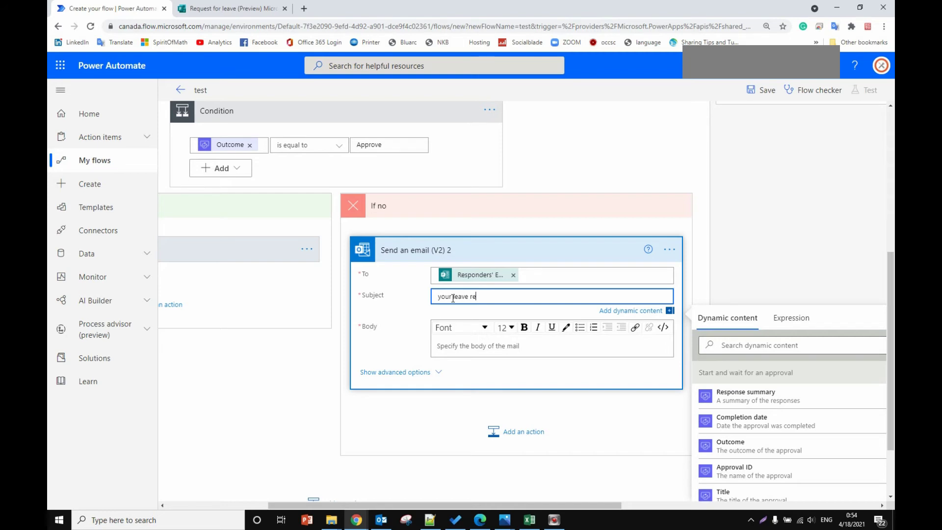
pyautogui.write('quest was')
pyautogui.click(752, 447)
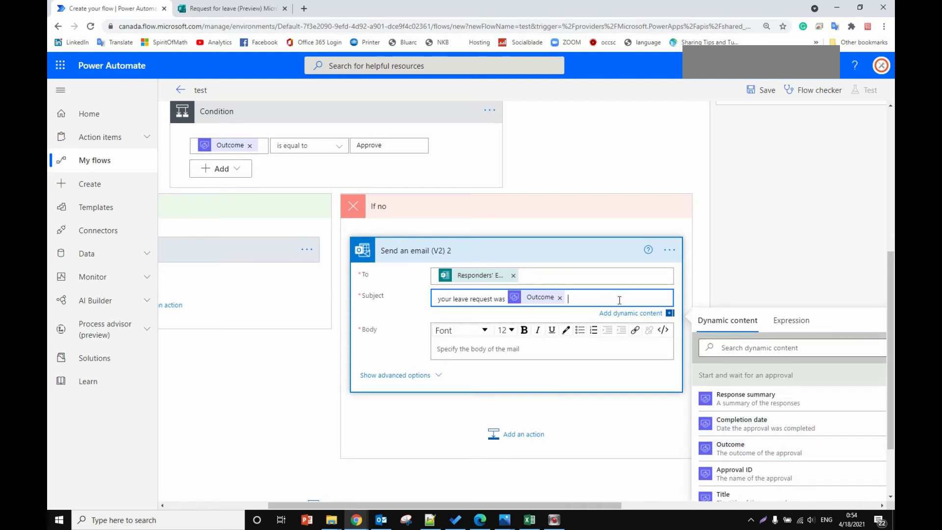
pyautogui.write('by')
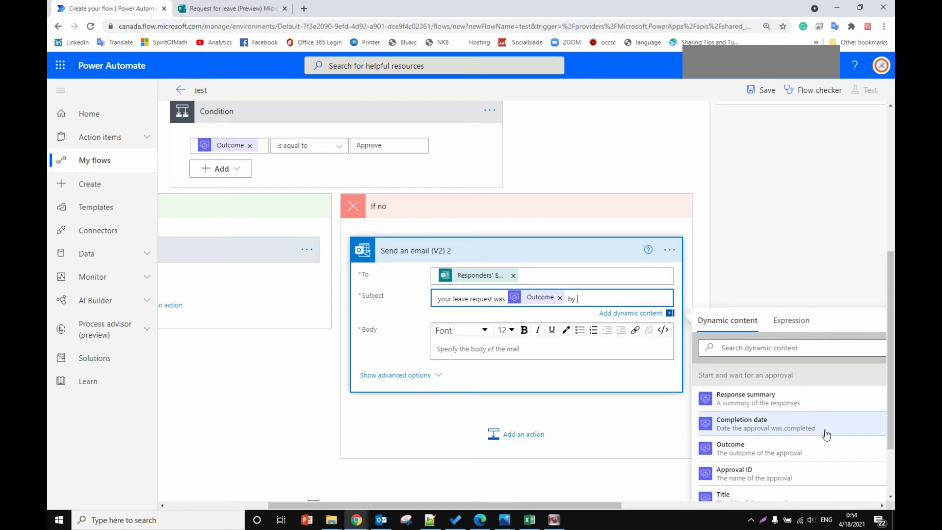
pyautogui.scroll(-3, 824, 432)
pyautogui.scroll(-3, 826, 435)
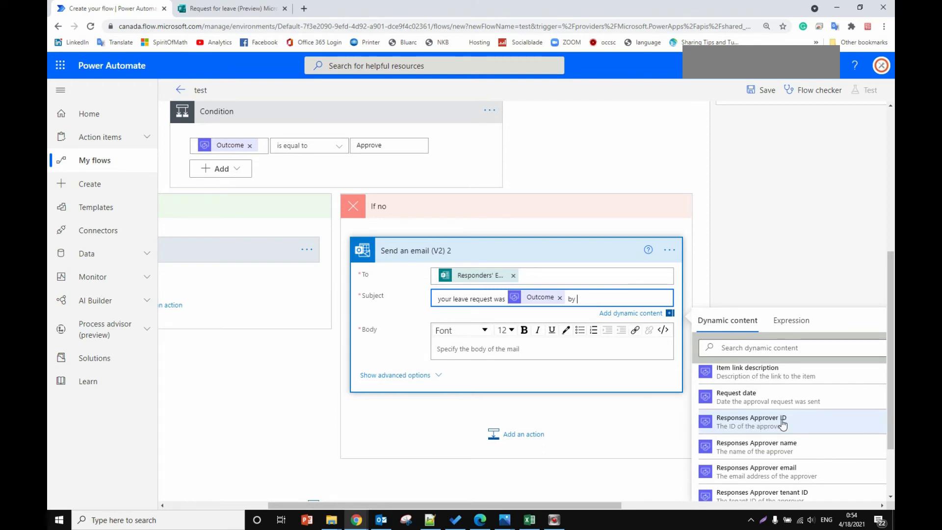
pyautogui.click(783, 424)
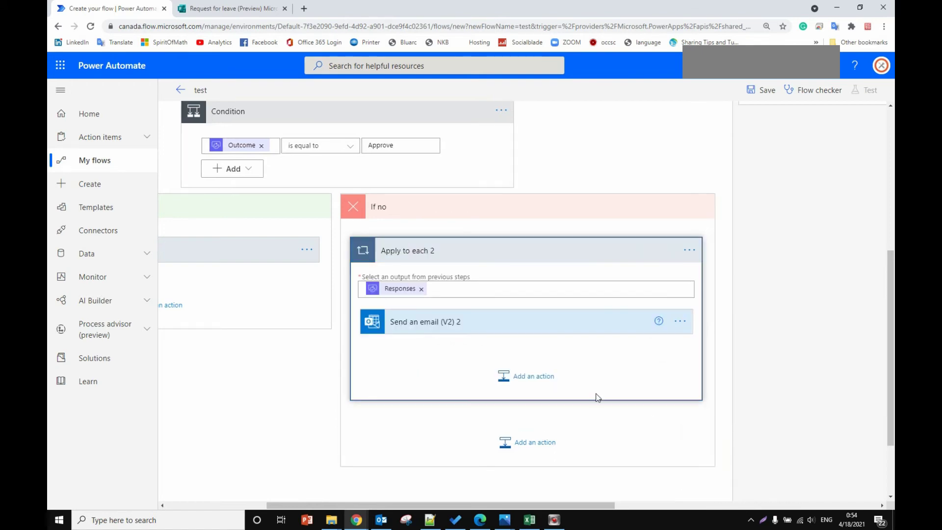
# Step: Reopen the If no branch's email action and start its body with "Hello," and a second line "here is the reaon:"
pyautogui.click(486, 322)
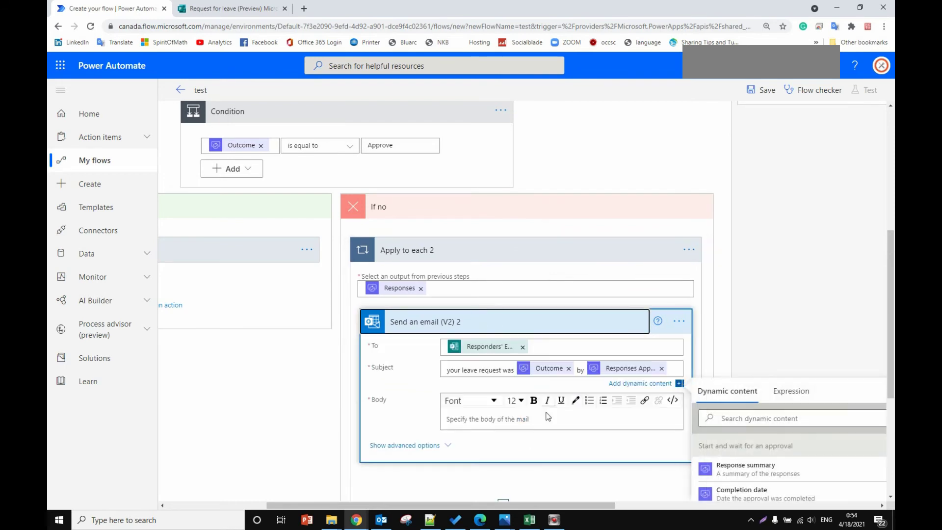
pyautogui.scroll(-1, 535, 387)
pyautogui.click(480, 368)
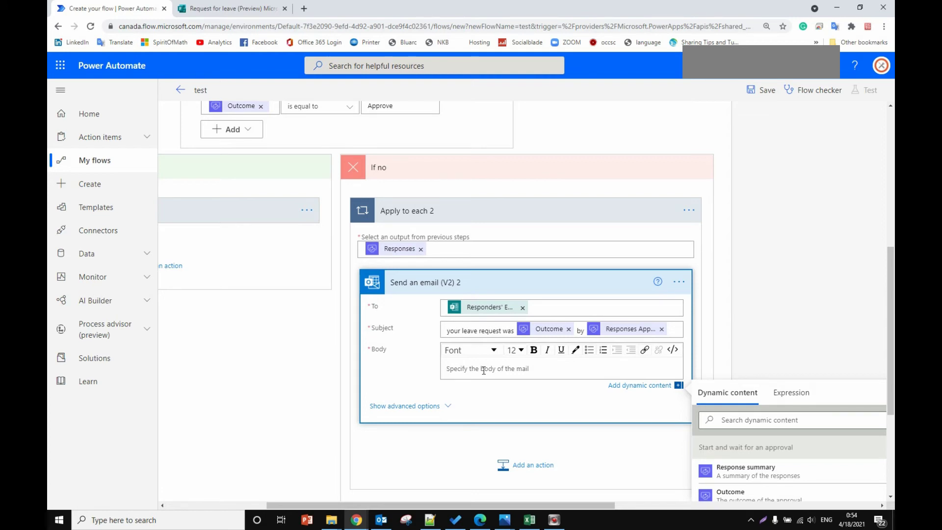
pyautogui.write('Hello,')
pyautogui.press('Return')
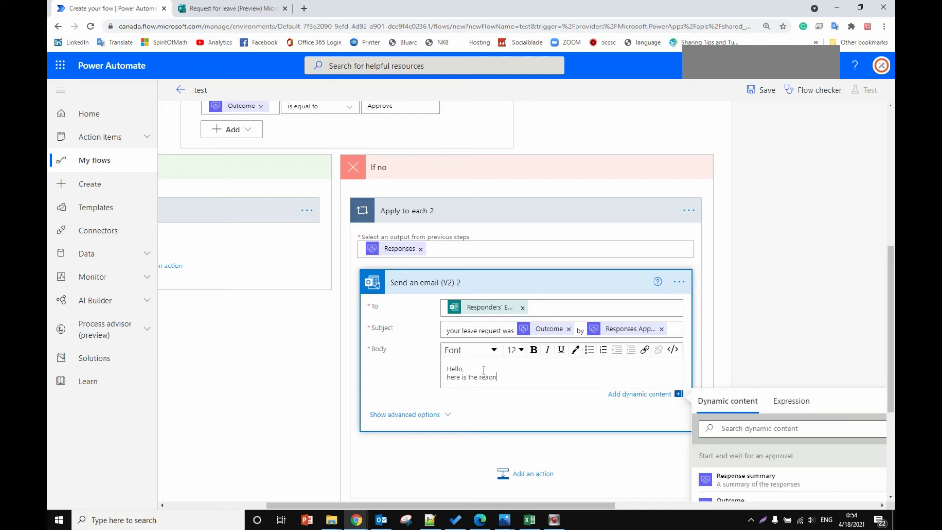
pyautogui.write(':')
pyautogui.press('Return')
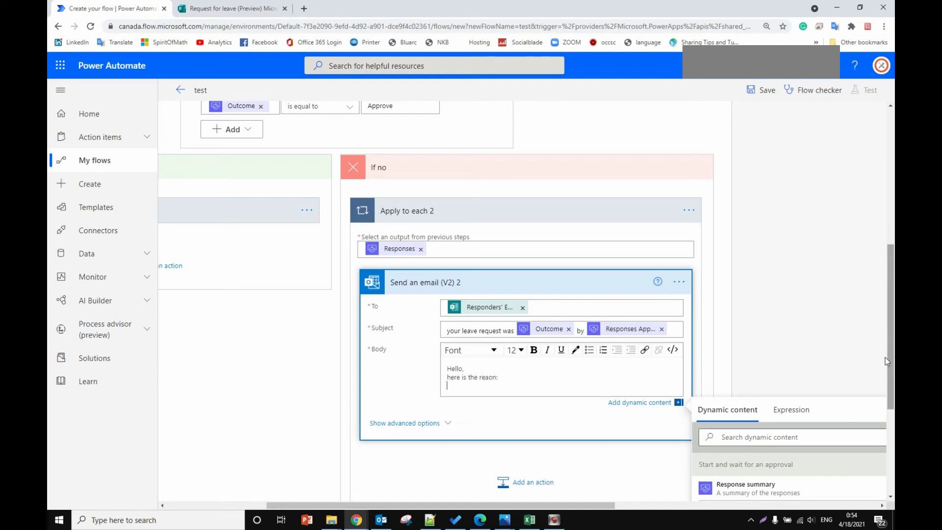
# Step: Insert the dynamic Responses Comments below the reason line in the email body and correct the misspelled word "reaon"
pyautogui.scroll(-5, 816, 410)
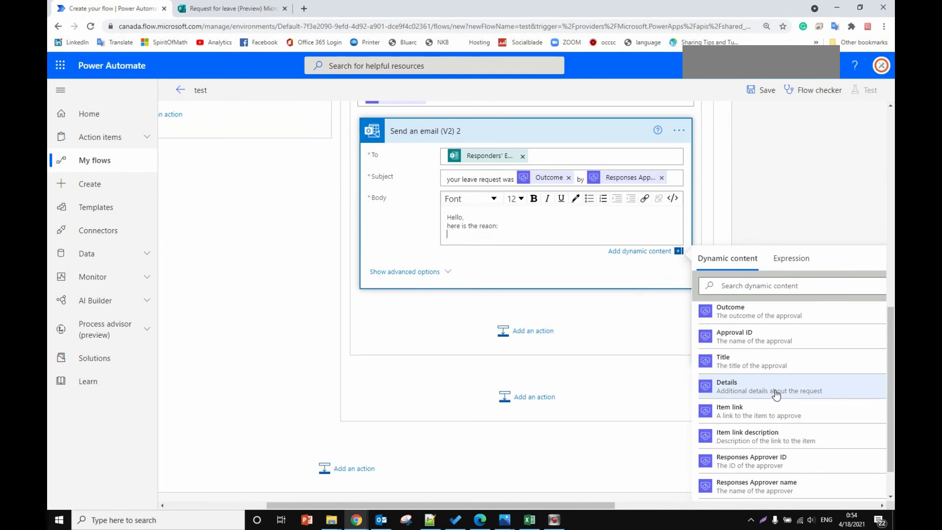
pyautogui.scroll(-5, 772, 392)
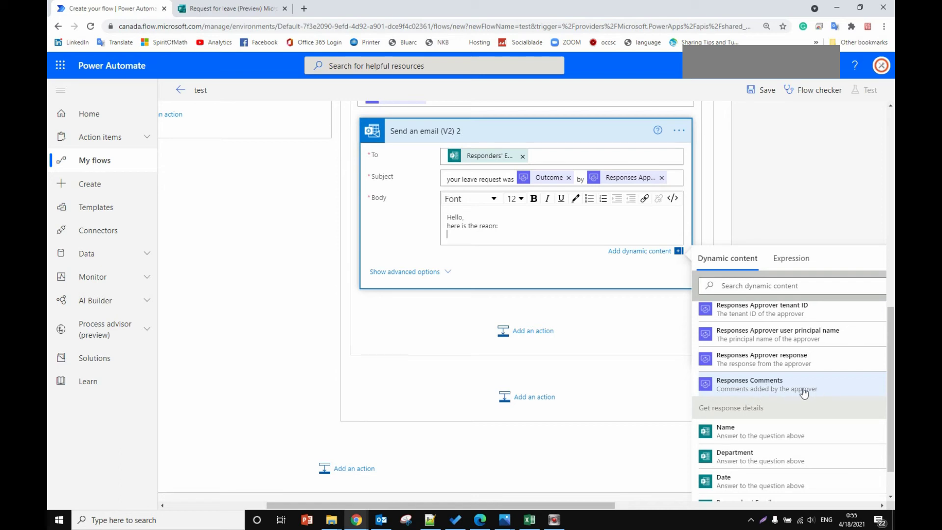
pyautogui.click(759, 385)
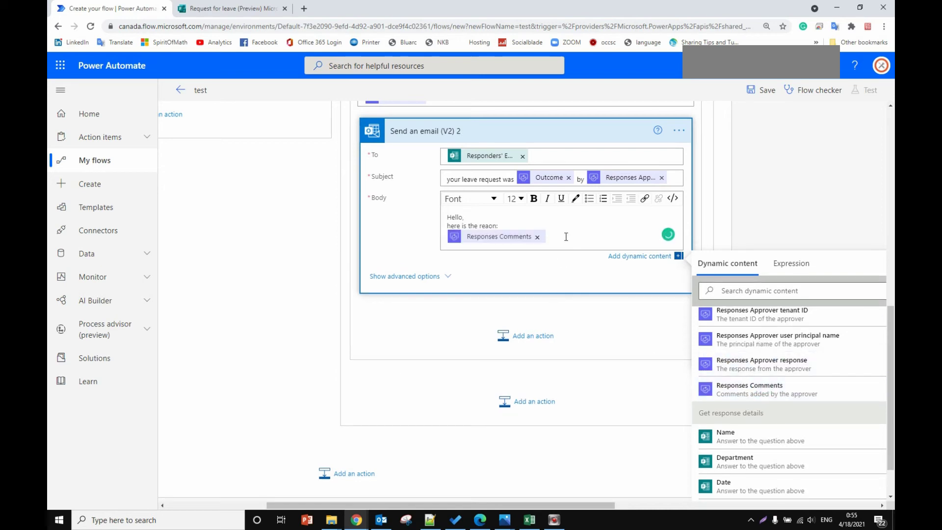
pyautogui.scroll(3, 564, 241)
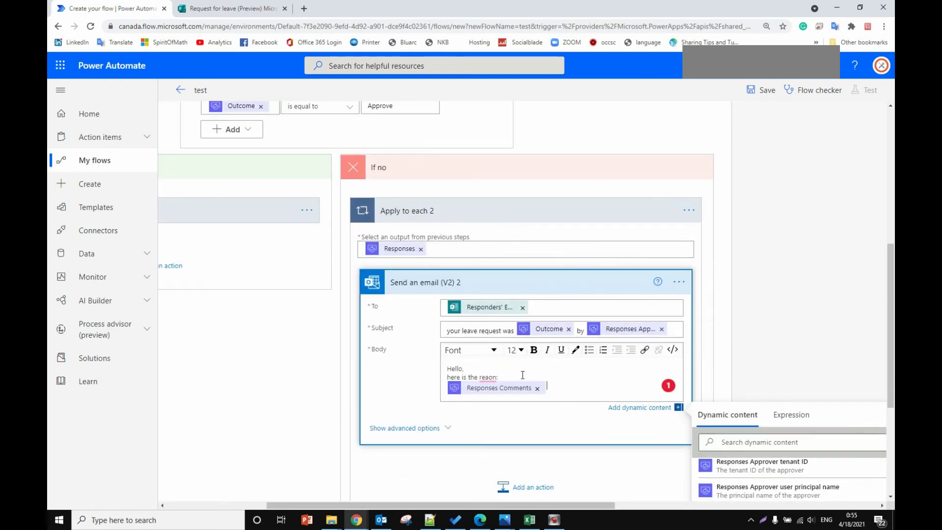
pyautogui.click(487, 377)
pyautogui.click(487, 391)
# Step: Add the Office 365 Outlook action Send an email (V2) to the Default case of the department Switch
pyautogui.moveTo(572, 506); pyautogui.dragTo(763, 478)
pyautogui.scroll(5, 598, 330)
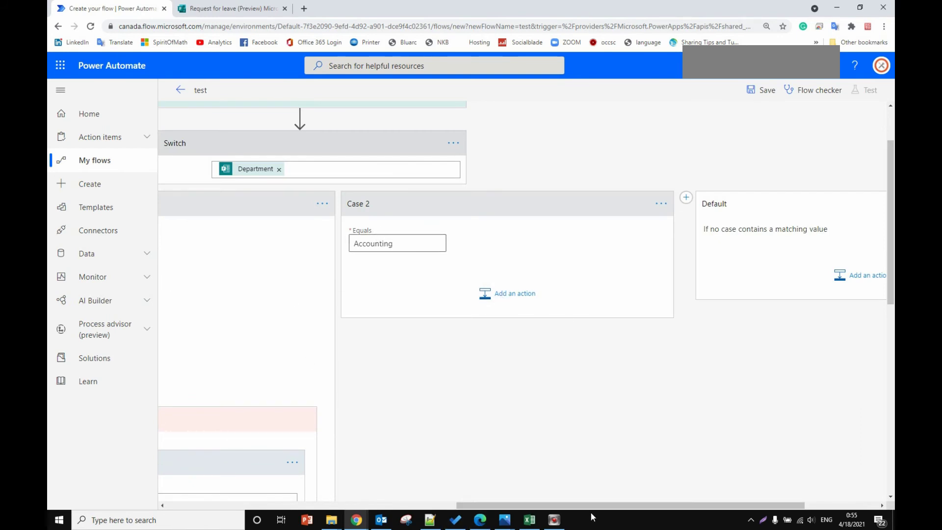
pyautogui.moveTo(591, 507); pyautogui.dragTo(654, 485)
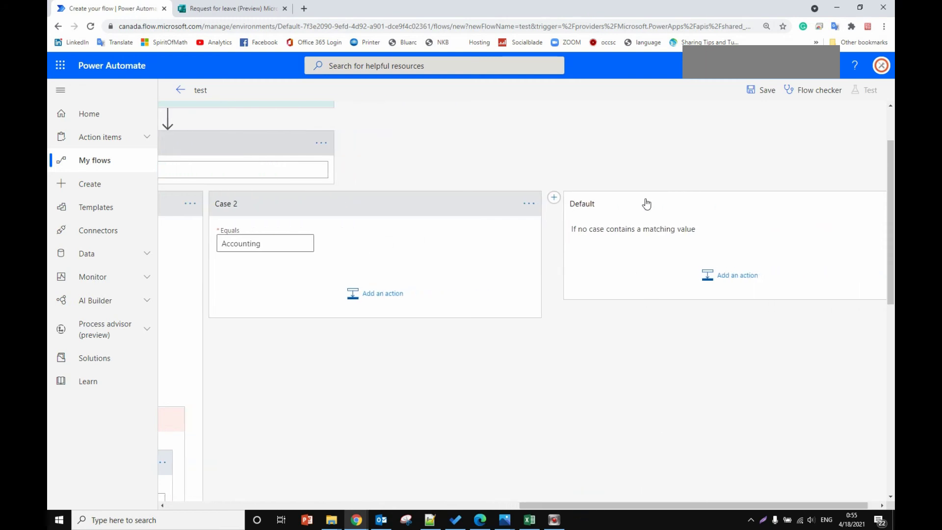
pyautogui.click(735, 276)
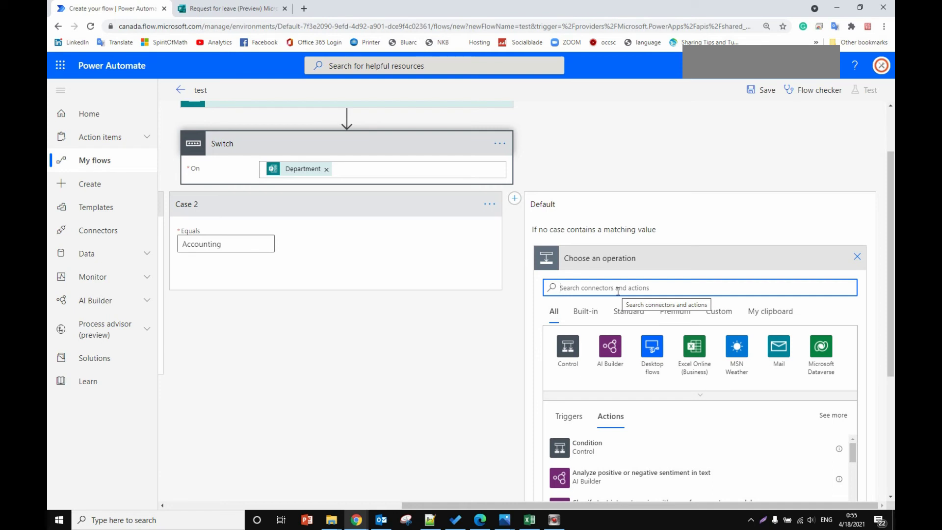
pyautogui.write('email')
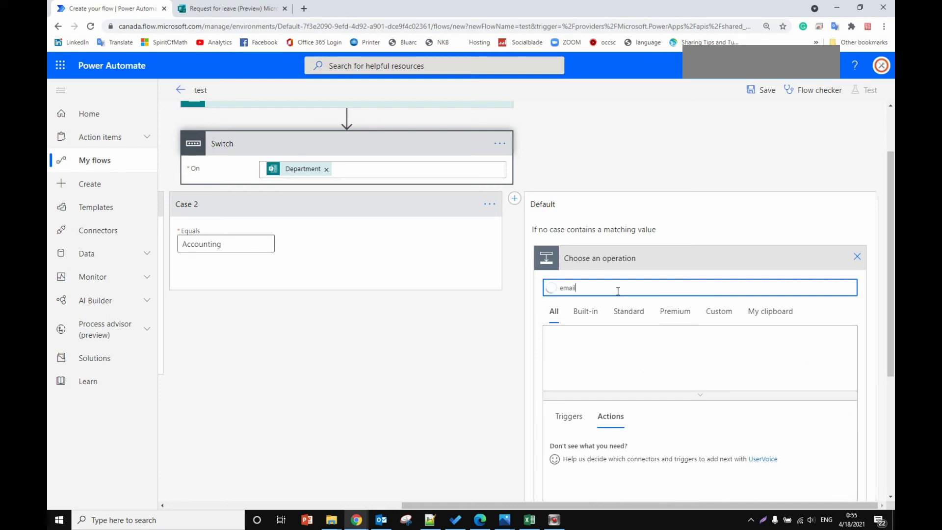
pyautogui.click(614, 349)
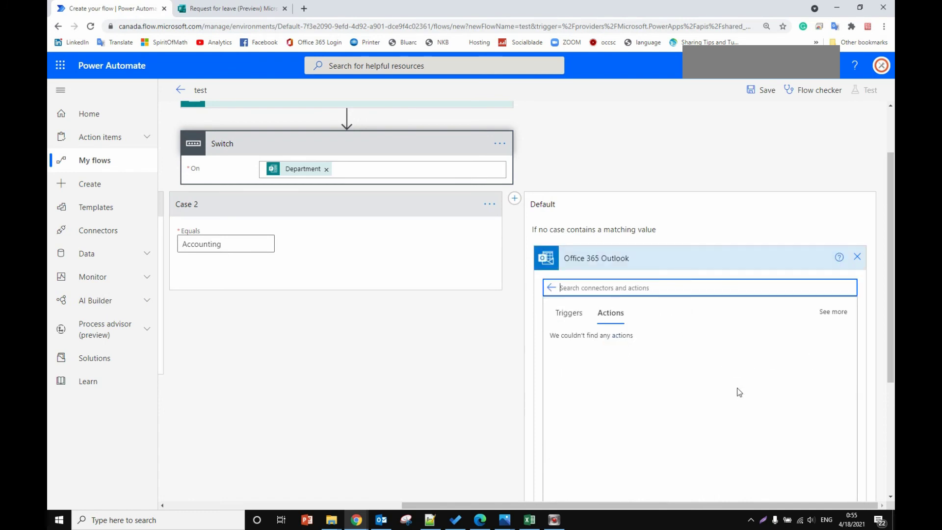
pyautogui.click(594, 403)
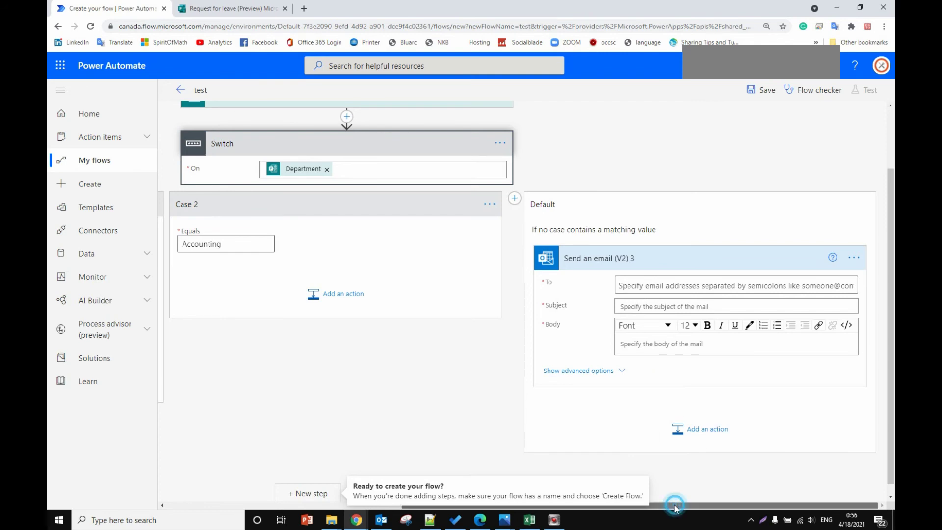
pyautogui.moveTo(676, 510); pyautogui.dragTo(441, 510)
pyautogui.scroll(2, 644, 382)
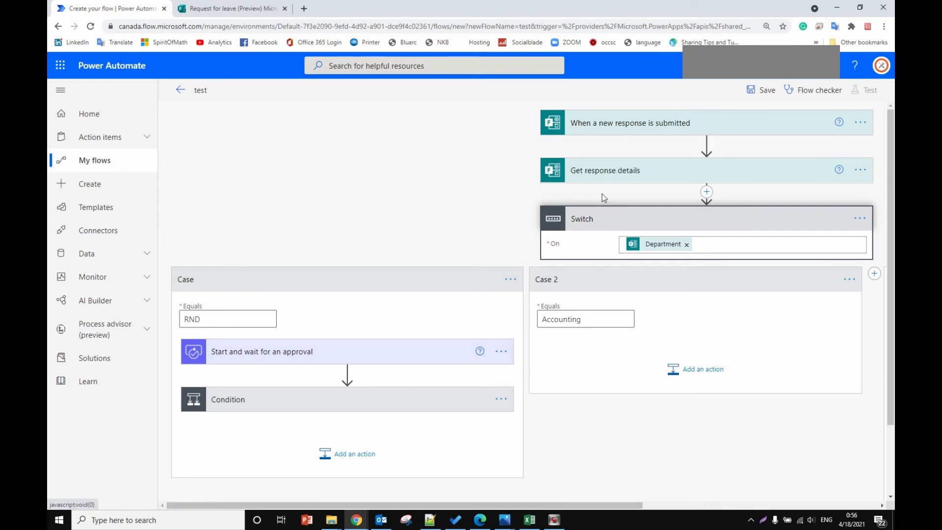
# Step: Review the Name and Department questions on the "Request for leave" form preview, and return to the flow editor
pyautogui.click(227, 11)
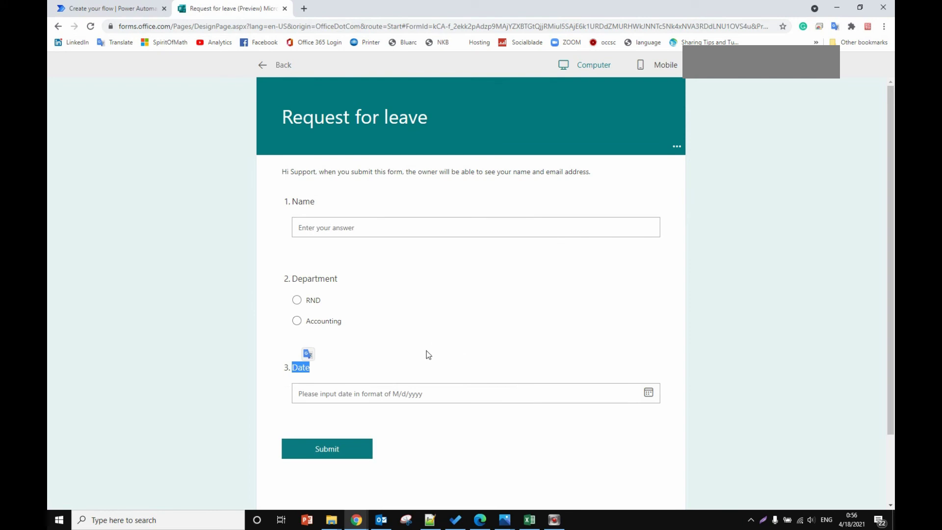
pyautogui.click(385, 367)
pyautogui.doubleClick(295, 201)
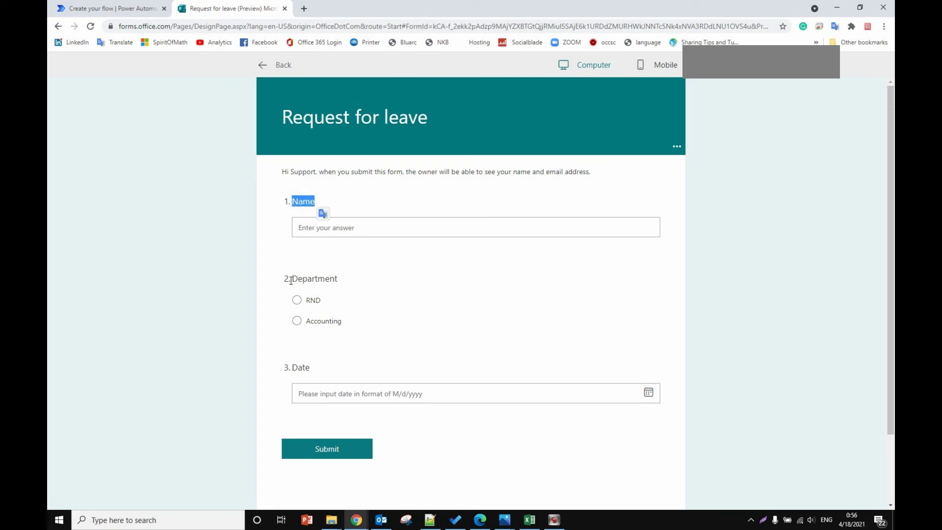
pyautogui.moveTo(292, 278); pyautogui.dragTo(348, 279)
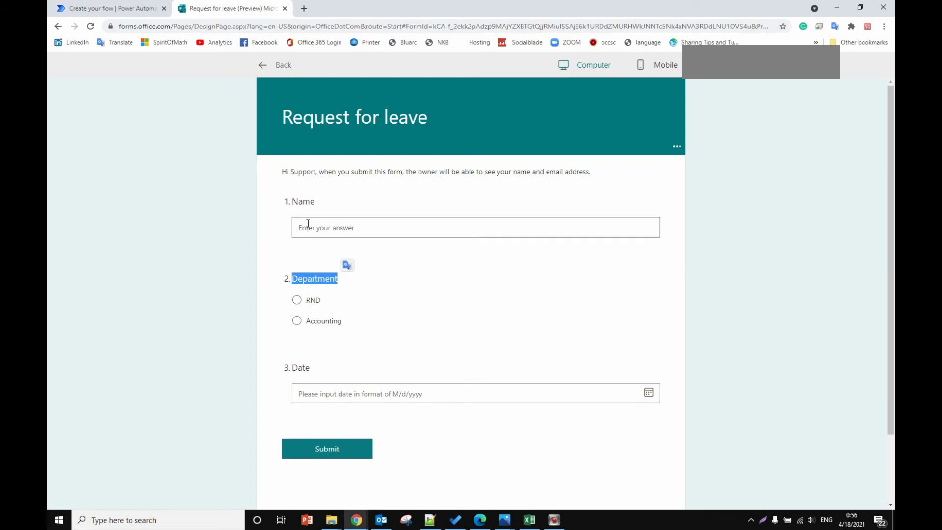
pyautogui.doubleClick(294, 200)
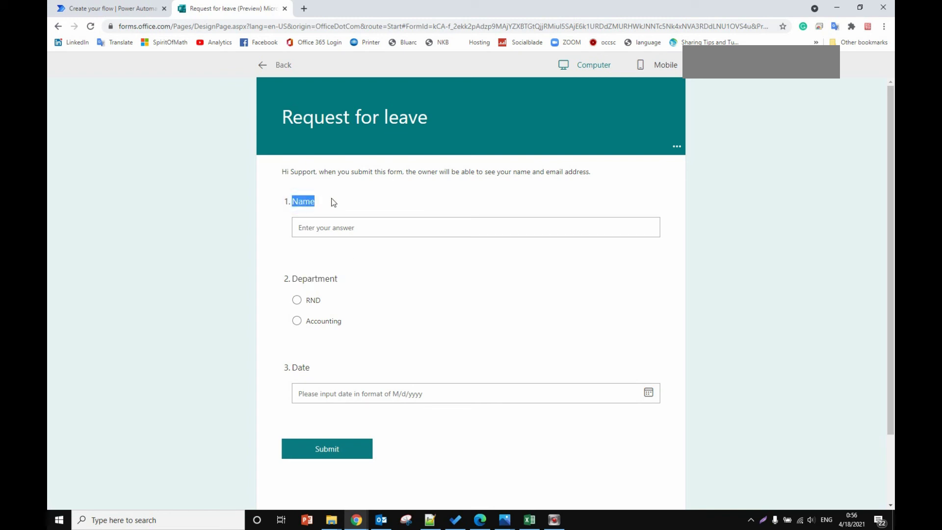
pyautogui.moveTo(293, 278); pyautogui.dragTo(361, 276)
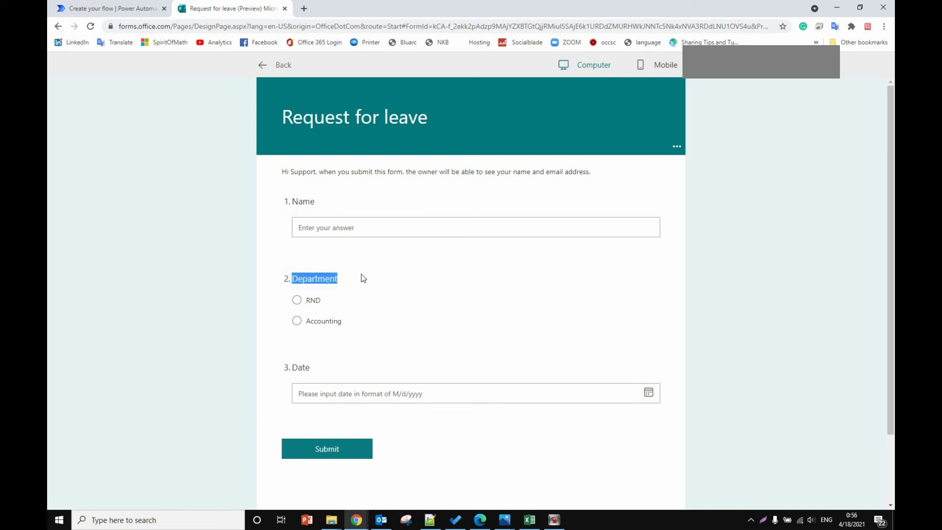
pyautogui.click(300, 201)
pyautogui.moveTo(300, 201); pyautogui.dragTo(310, 201)
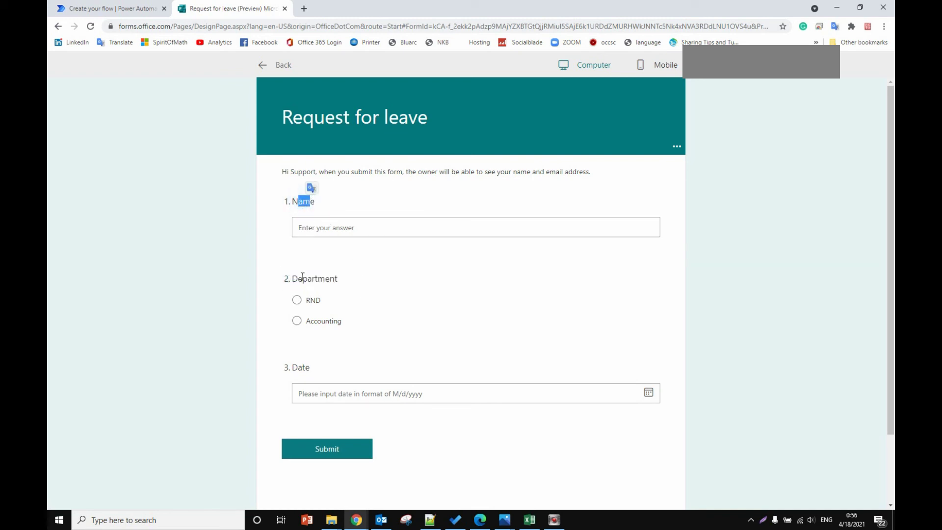
pyautogui.moveTo(295, 279); pyautogui.dragTo(343, 277)
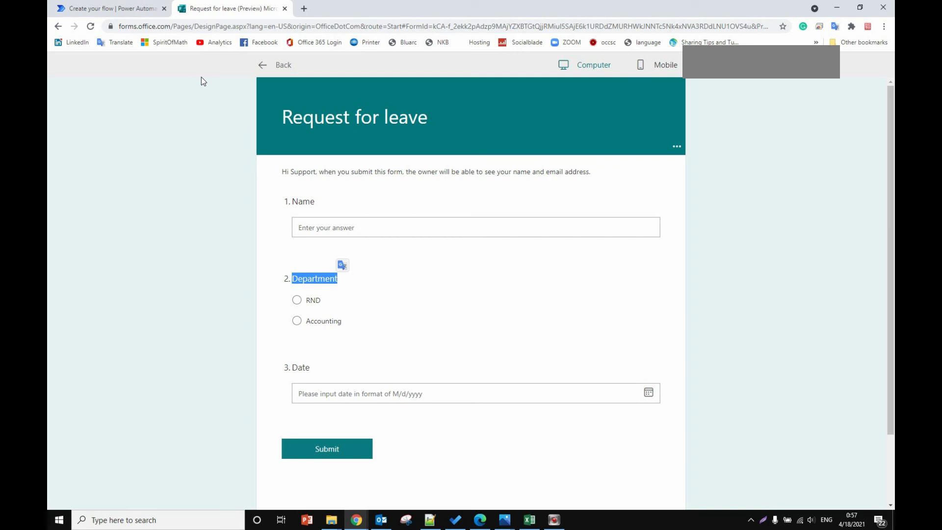
pyautogui.click(91, 11)
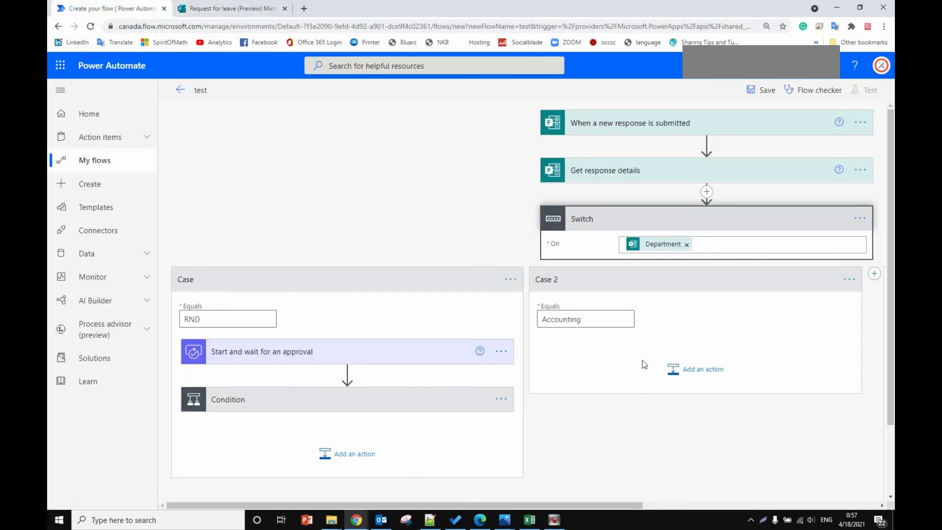
# Step: Collapse the department Switch and delete it from the flow together with its cases
pyautogui.click(669, 220)
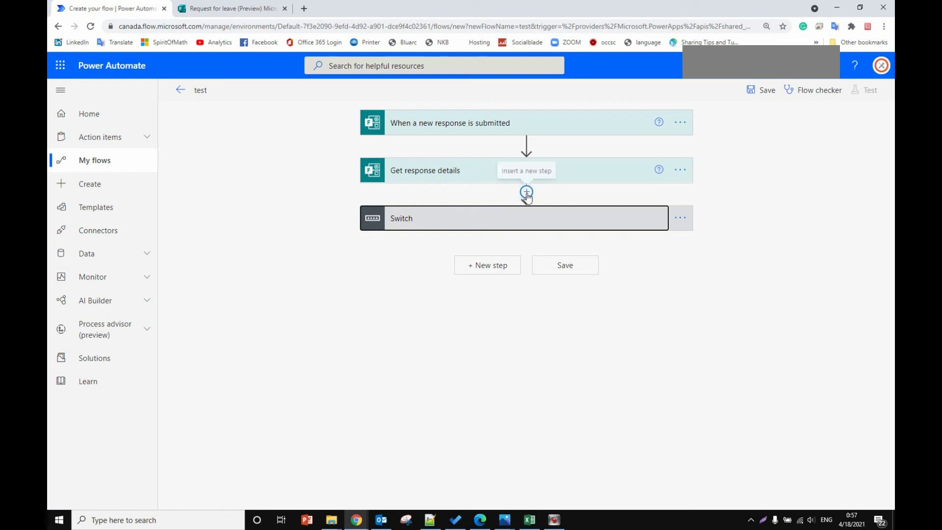
pyautogui.click(681, 221)
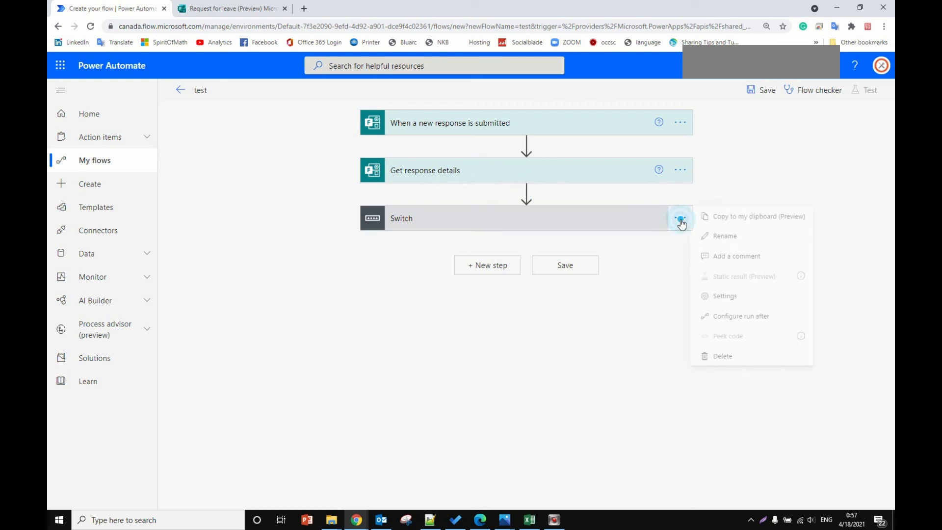
pyautogui.click(732, 357)
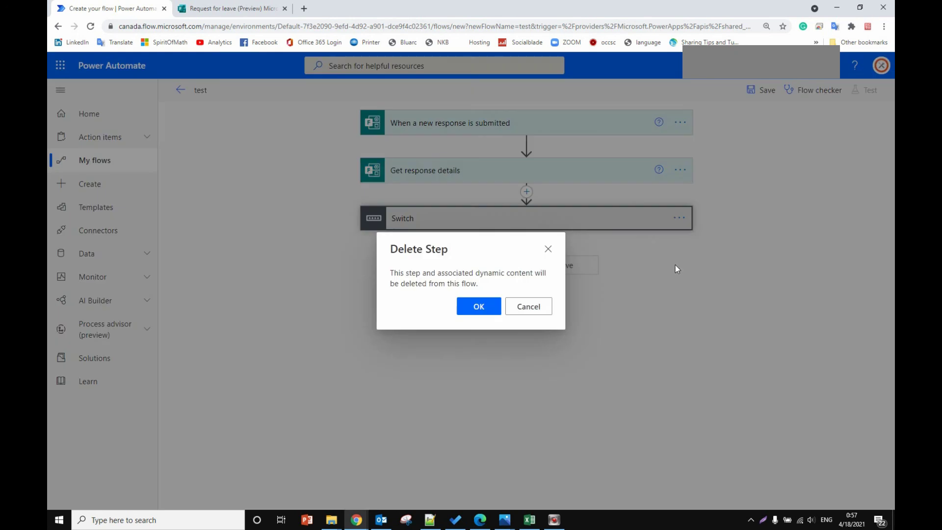
pyautogui.click(481, 307)
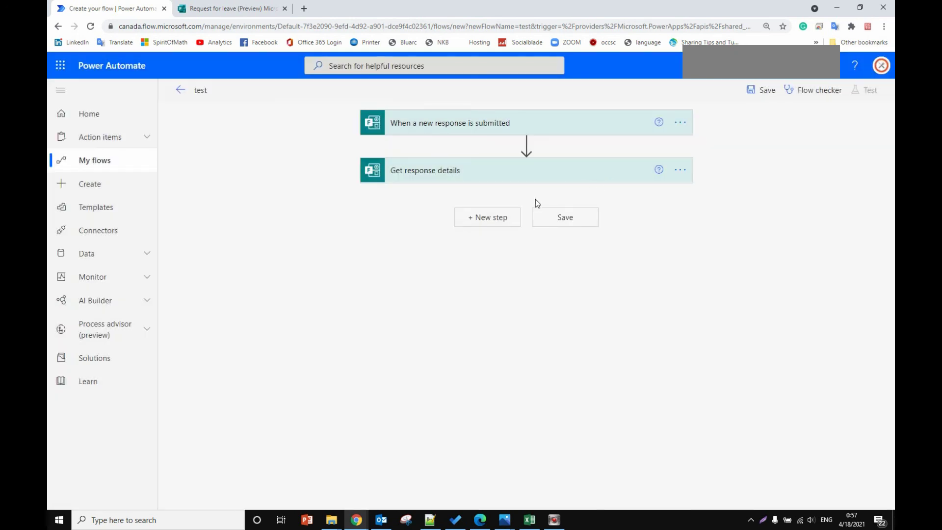
# Step: Add a Start and wait for an approval action after Get response details, with approval type Approve/Reject - First to respond
pyautogui.click(491, 217)
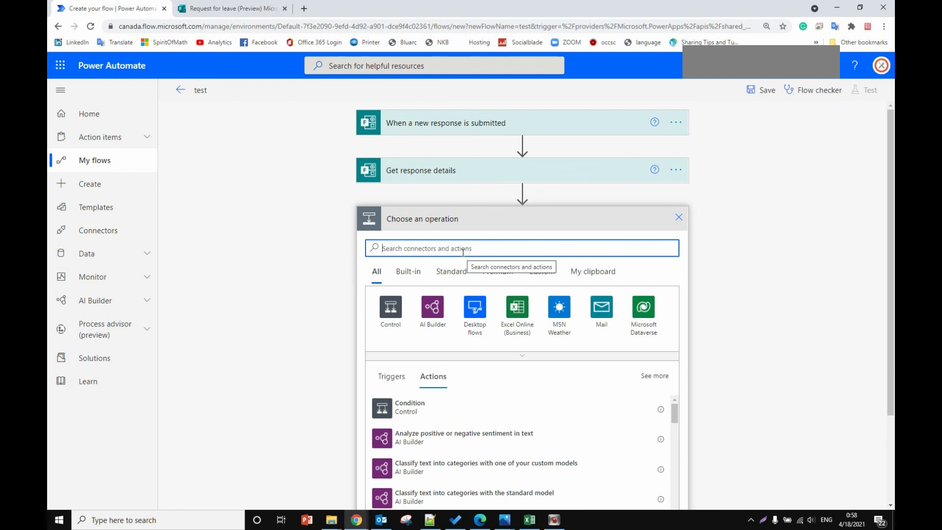
pyautogui.write('star')
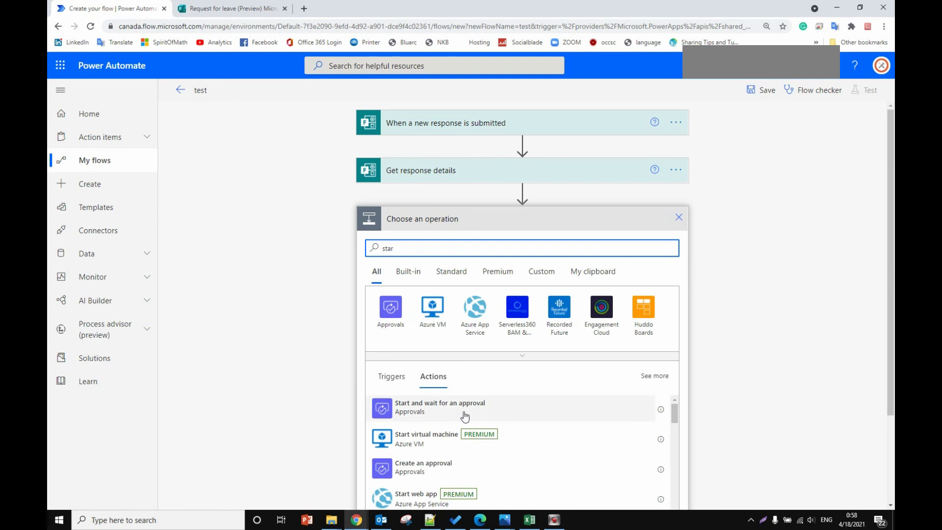
pyautogui.click(453, 407)
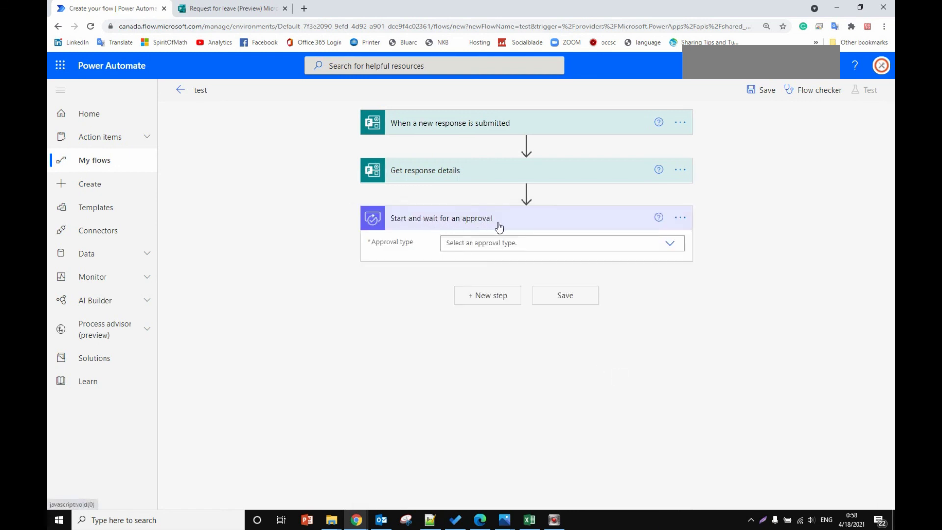
pyautogui.click(496, 242)
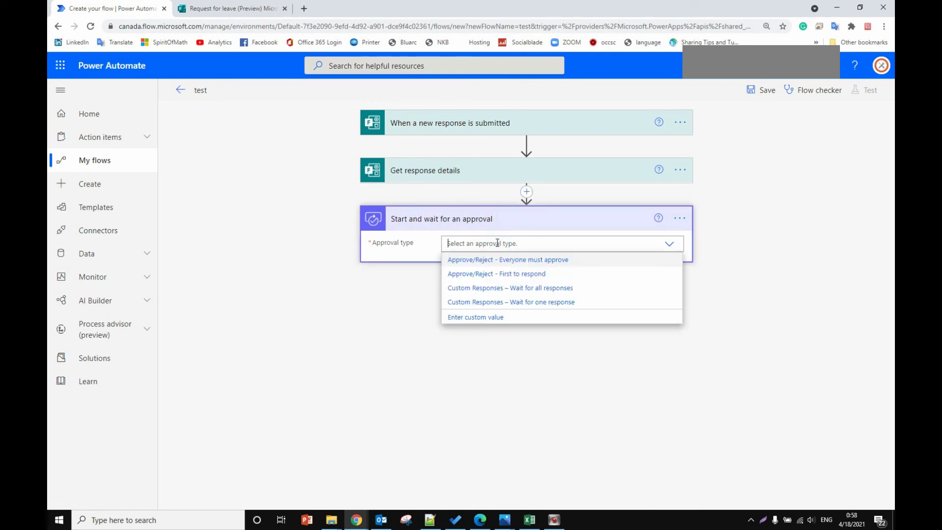
pyautogui.click(482, 273)
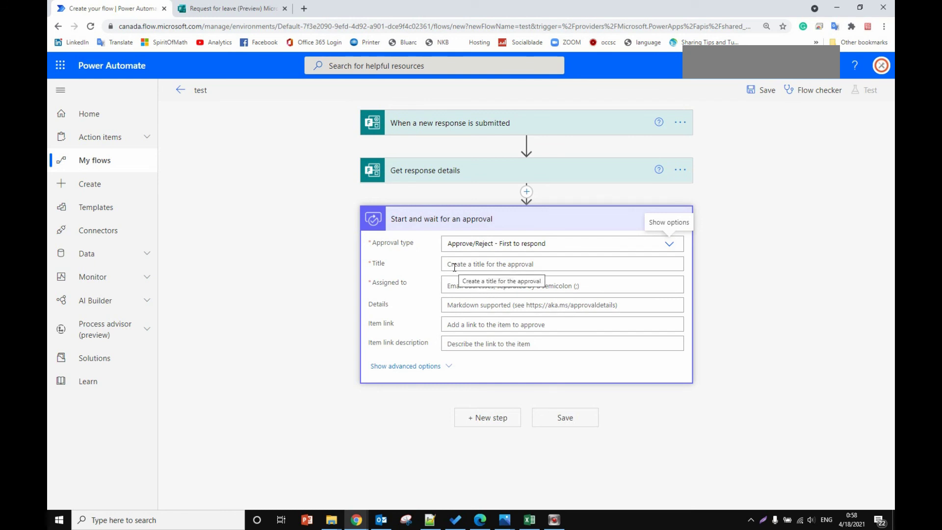
# Step: Compare the dynamic content available for the approval's title with the leave form's questions, and open the approval's Assigned to field
pyautogui.click(454, 266)
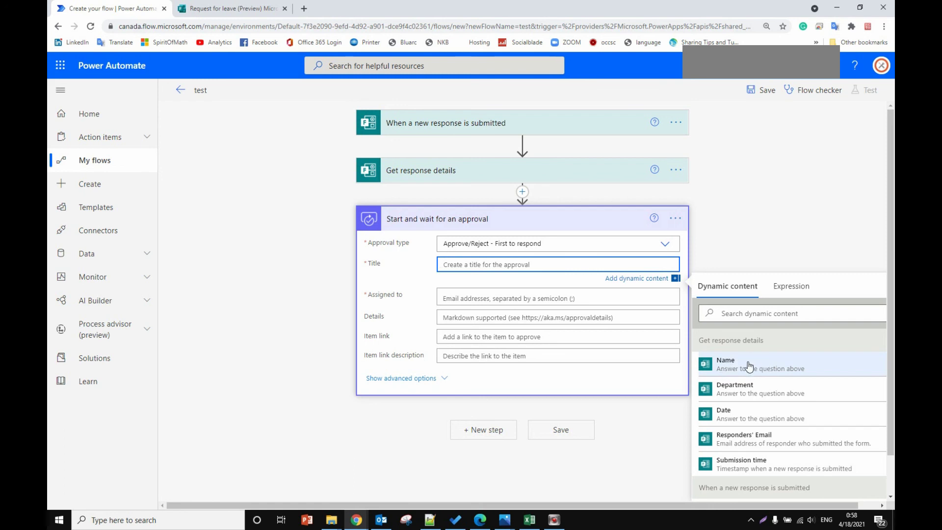
pyautogui.click(231, 9)
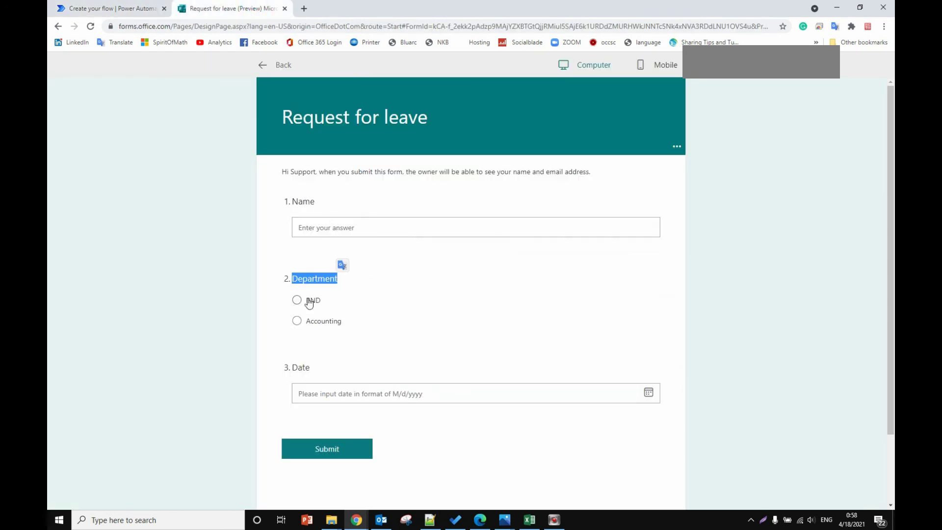
pyautogui.click(126, 4)
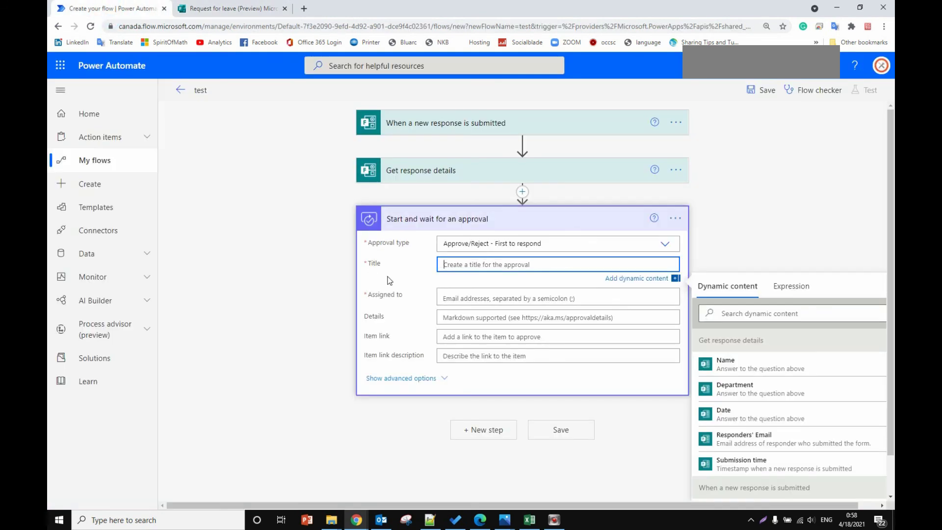
pyautogui.click(468, 295)
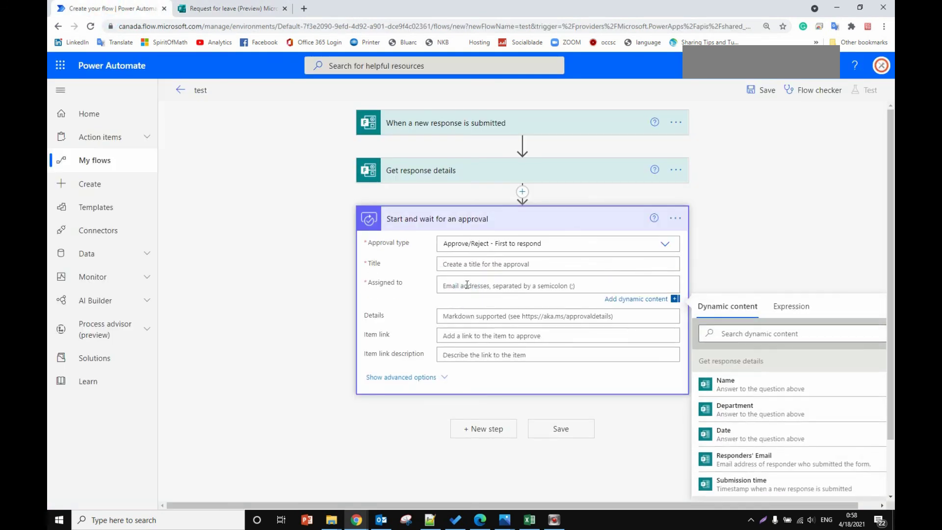